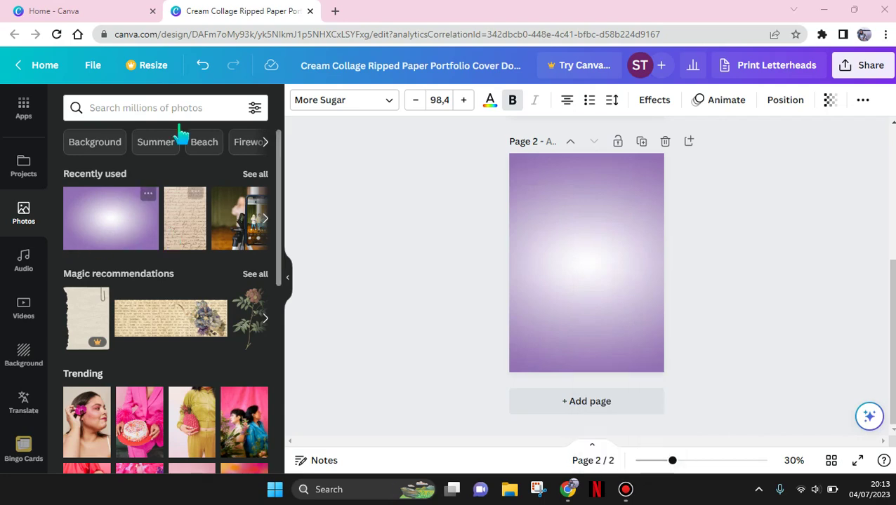
- Rerun the recent 'purple' photo search and scroll through the gradient background results
{"action": "left_click", "coordinate": [177, 111]}
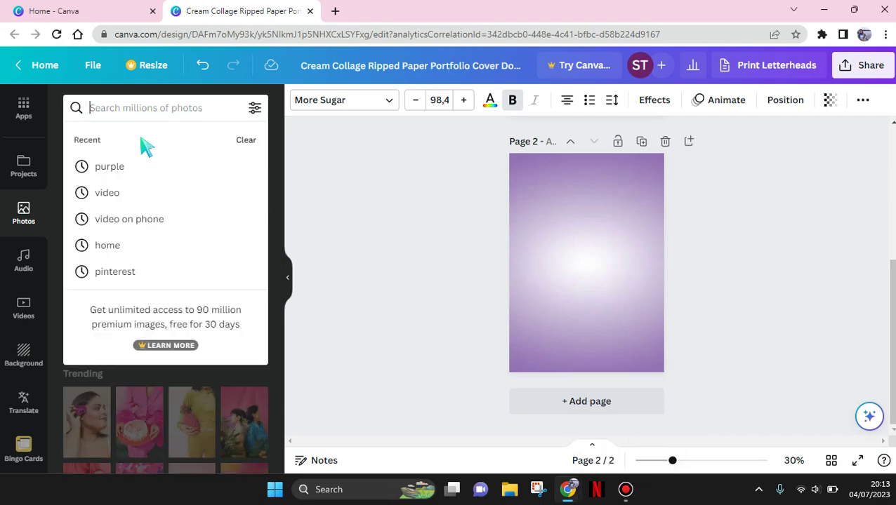
{"action": "left_click", "coordinate": [124, 169]}
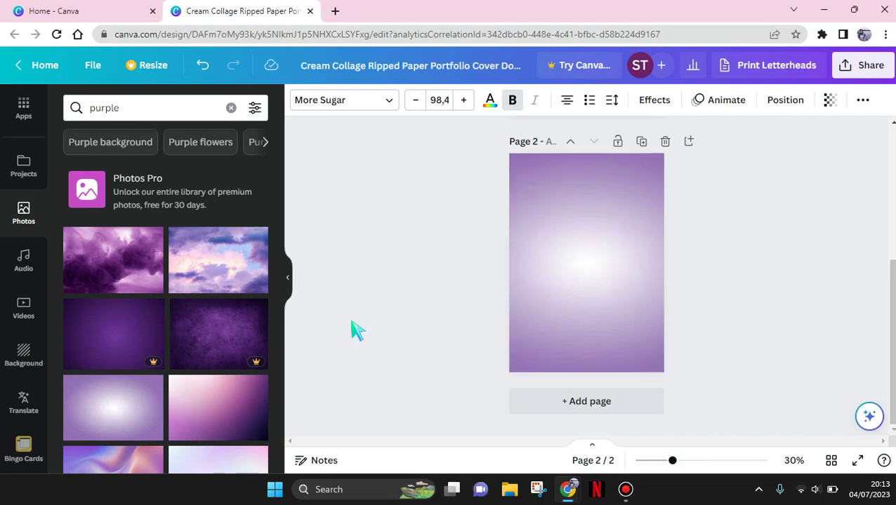
{"action": "left_click_drag", "start_coordinate": [279, 170], "coordinate": [294, 226]}
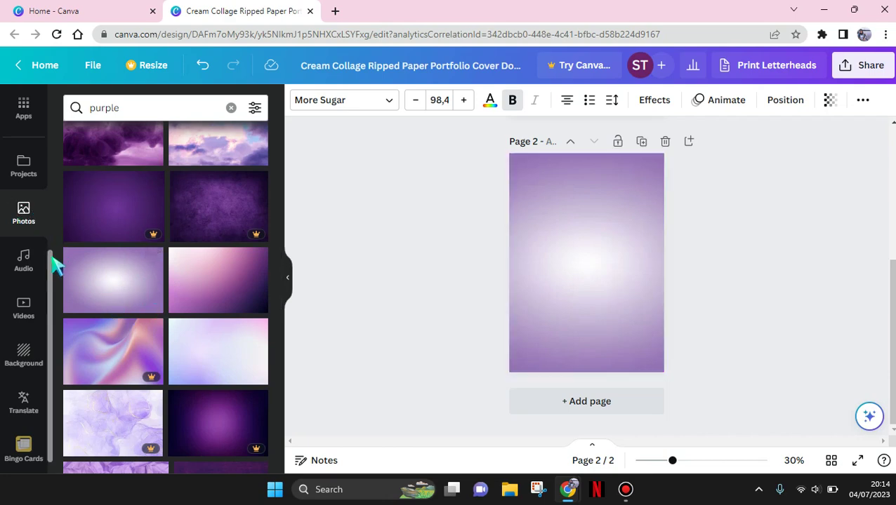
{"action": "left_click_drag", "start_coordinate": [56, 265], "coordinate": [60, 113]}
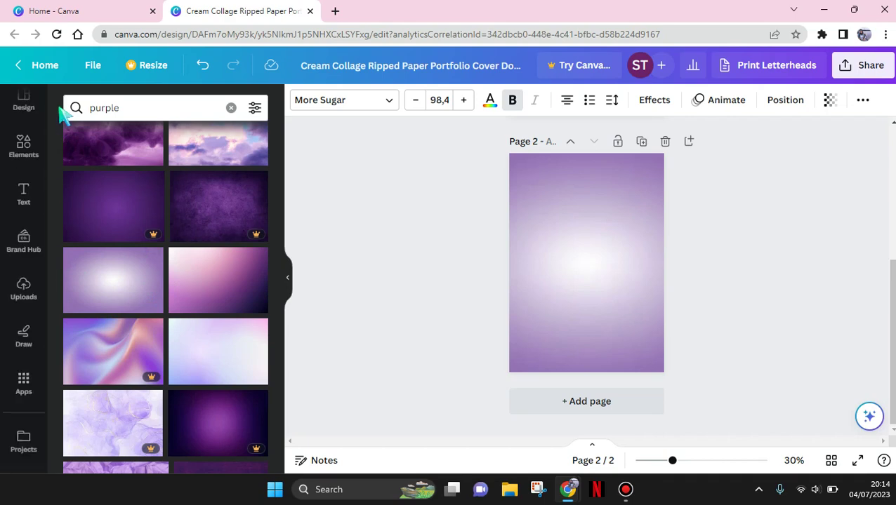
- Search Elements for 'decorative 3d' and show all matching graphics
{"action": "left_click", "coordinate": [32, 148]}
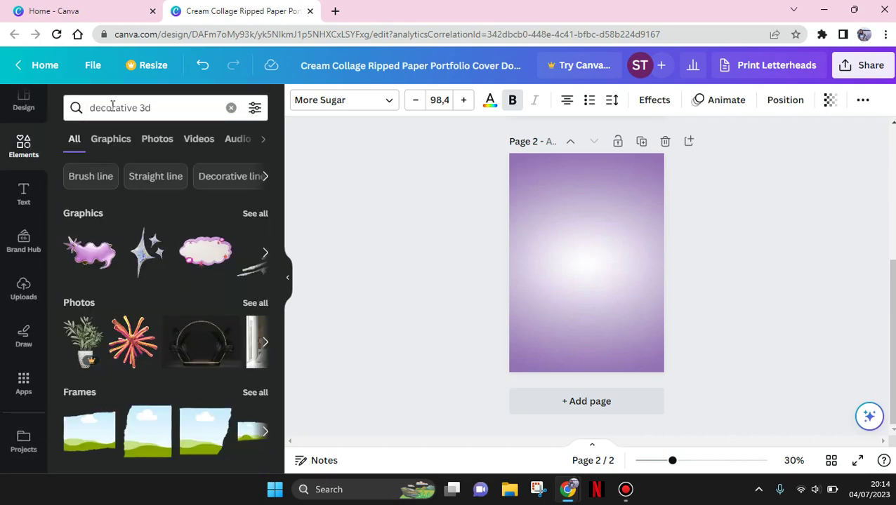
{"action": "left_click", "coordinate": [157, 113]}
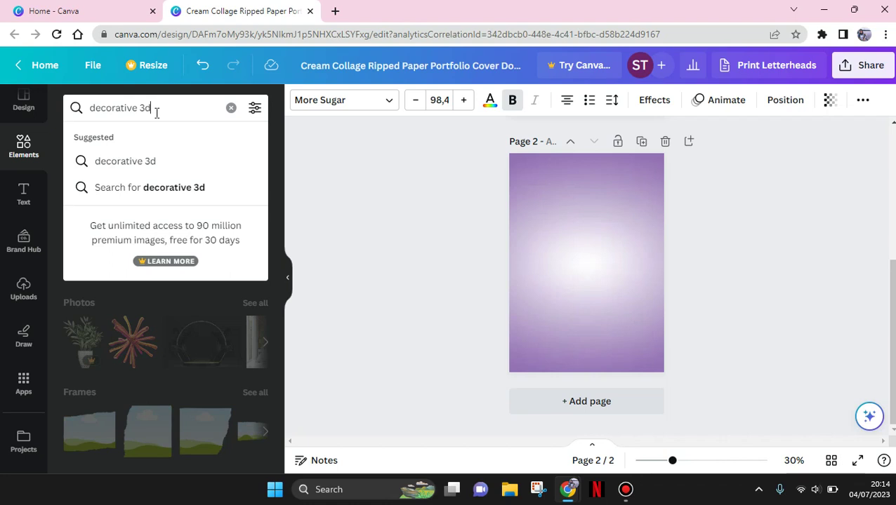
{"action": "key", "text": "Return"}
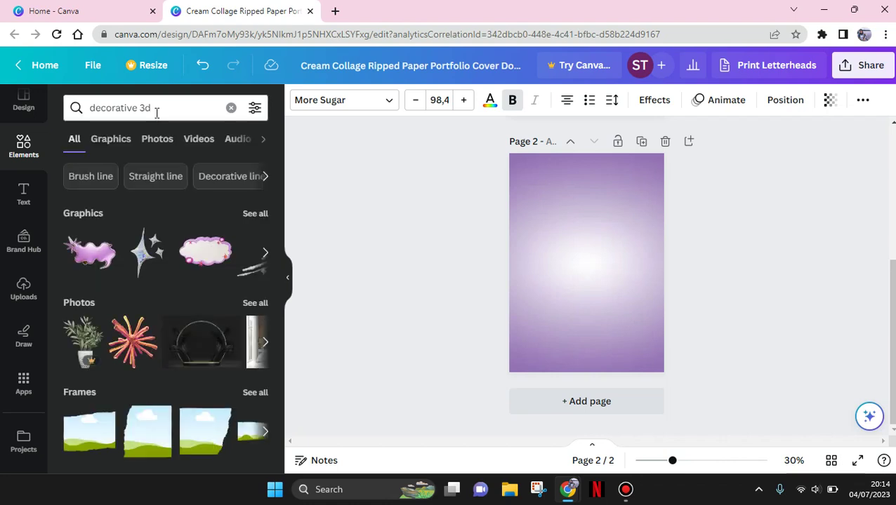
{"action": "left_click", "coordinate": [264, 217]}
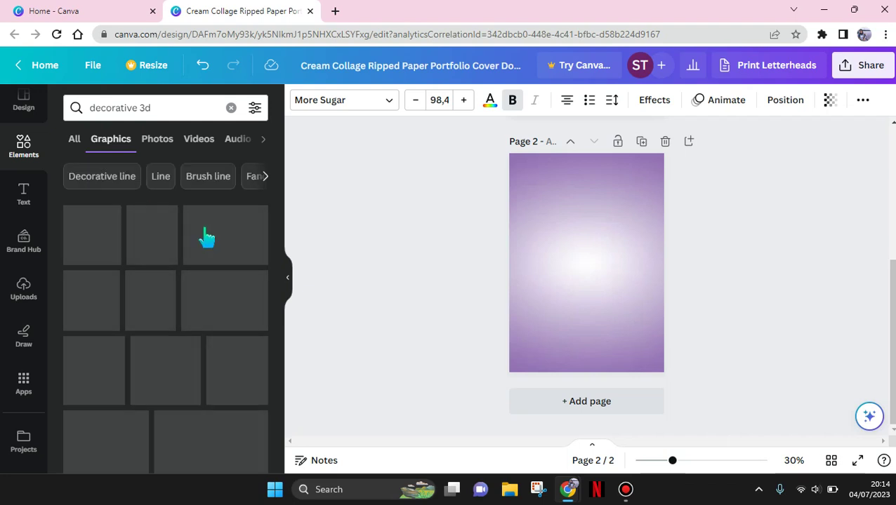
{"action": "key", "text": "/"}
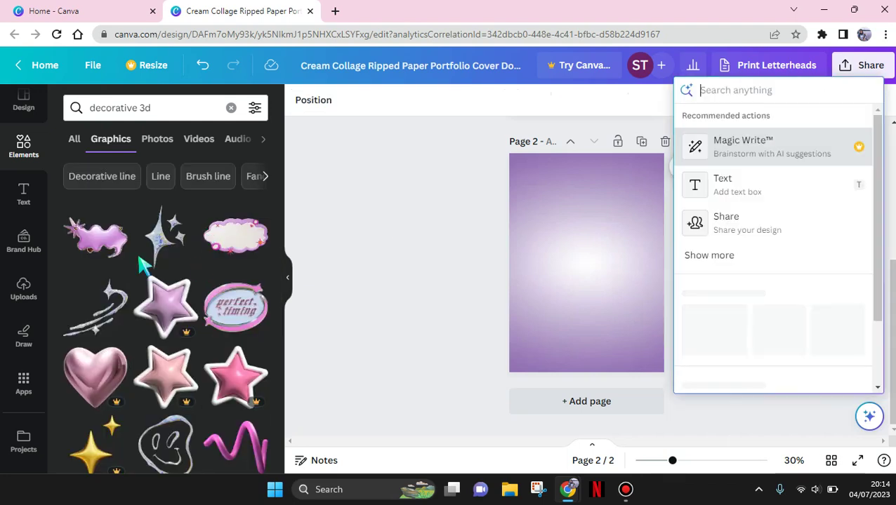
{"action": "left_click", "coordinate": [385, 319]}
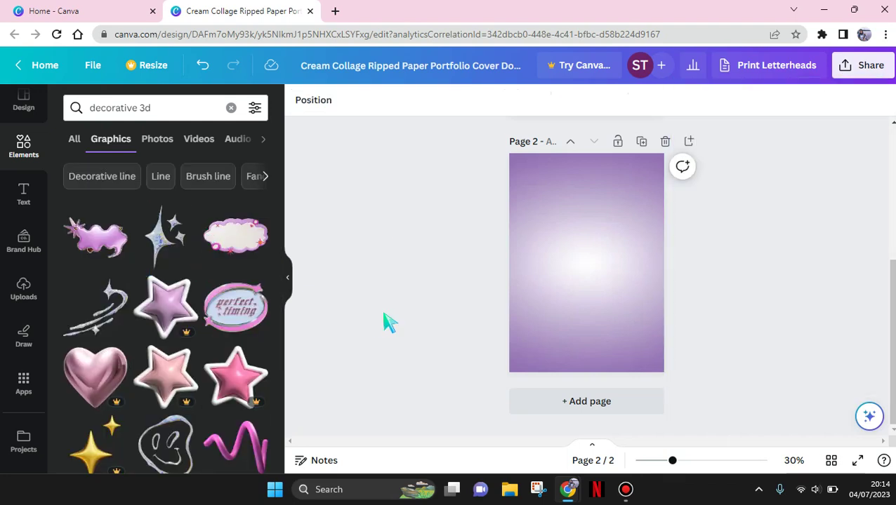
- Add the purple wavy 3D sticker and enlarge it across the middle of the page
{"action": "left_click", "coordinate": [104, 242]}
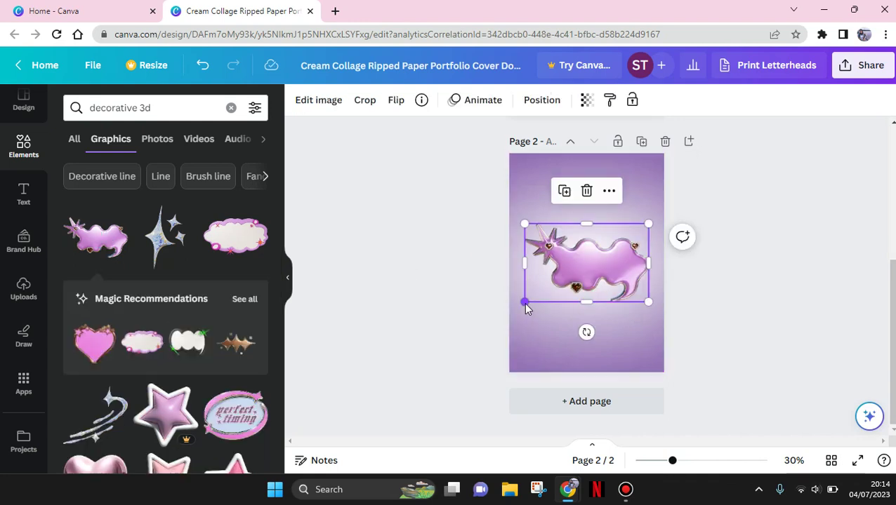
{"action": "left_click_drag", "start_coordinate": [523, 302], "coordinate": [513, 309]}
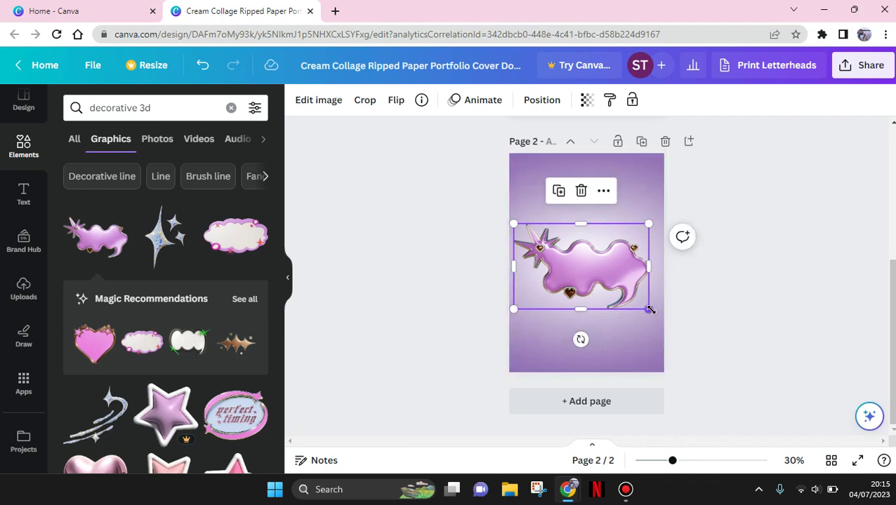
{"action": "left_click_drag", "start_coordinate": [650, 310], "coordinate": [658, 314]}
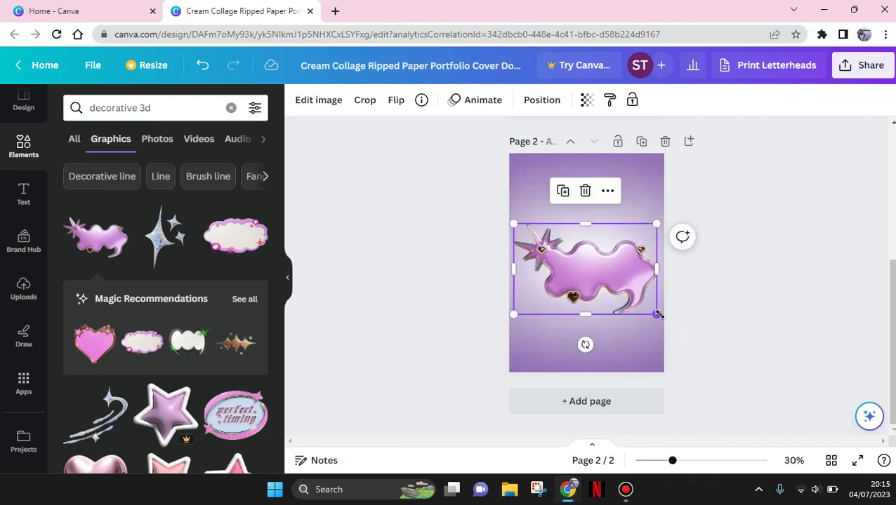
{"action": "key", "text": "Escape"}
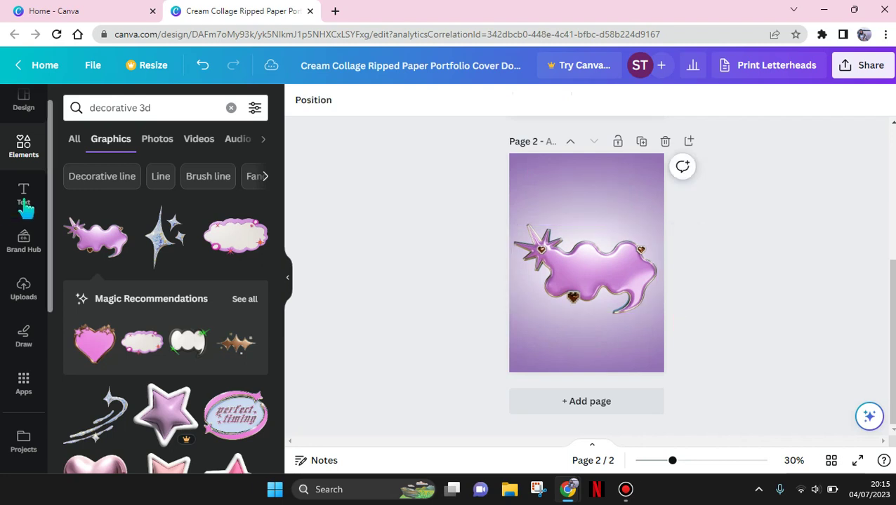
- Add a 'Hello' heading at size 64, enlarge it to about 116, and nudge it onto the sticker
{"action": "left_click", "coordinate": [23, 200]}
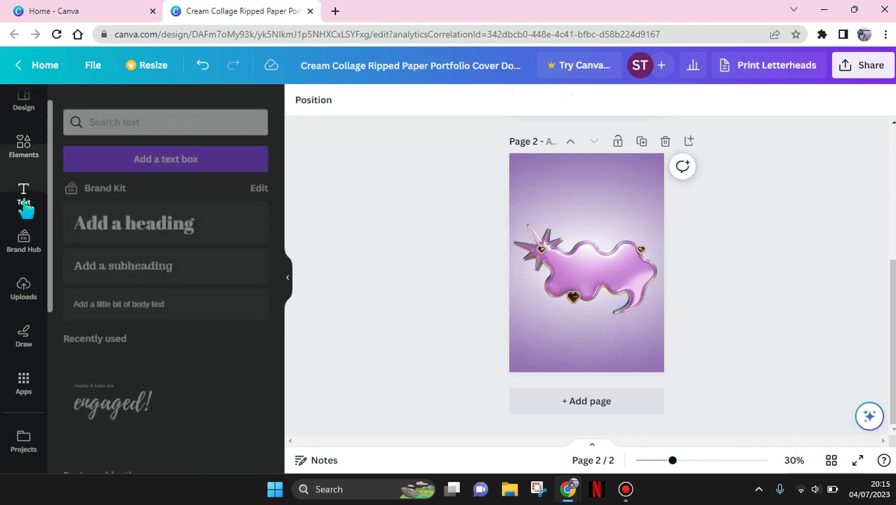
{"action": "left_click", "coordinate": [99, 209]}
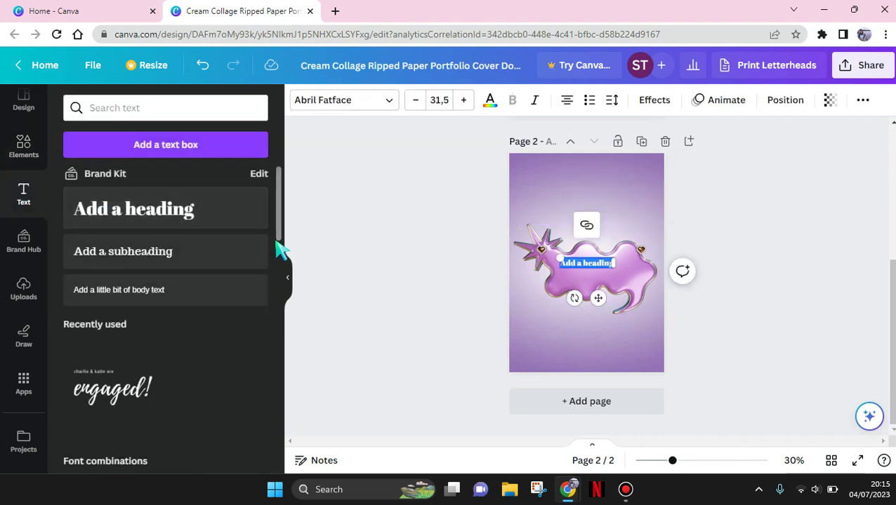
{"action": "key", "text": "BackSpace"}
{"action": "type", "text": "Hello"}
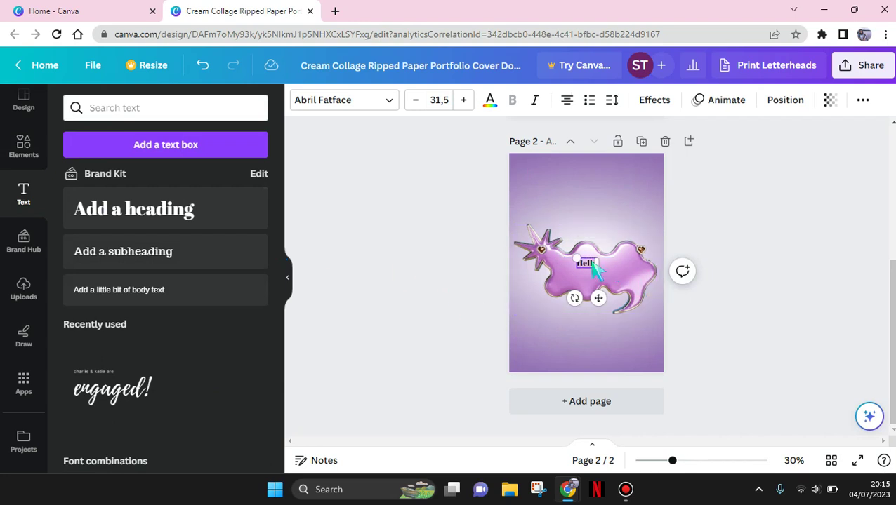
{"action": "left_click", "coordinate": [442, 99]}
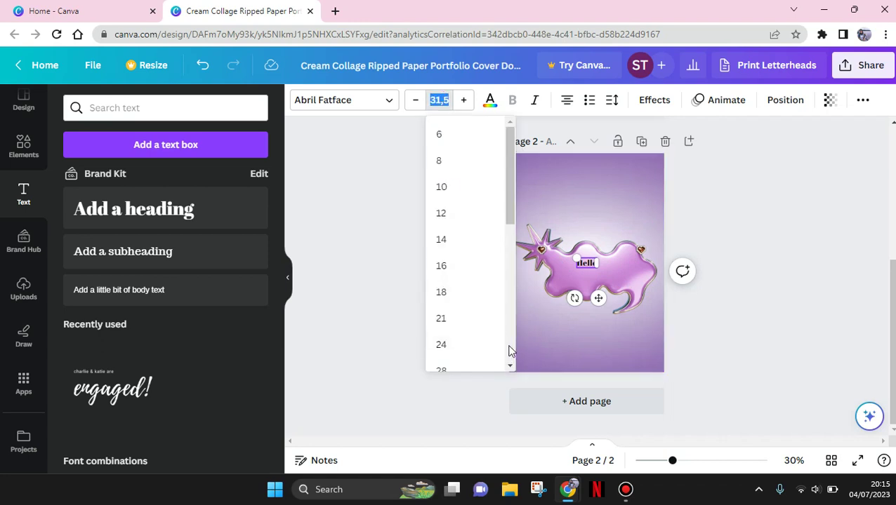
{"action": "scroll", "coordinate": [510, 351], "scroll_direction": "down", "scroll_amount": 4}
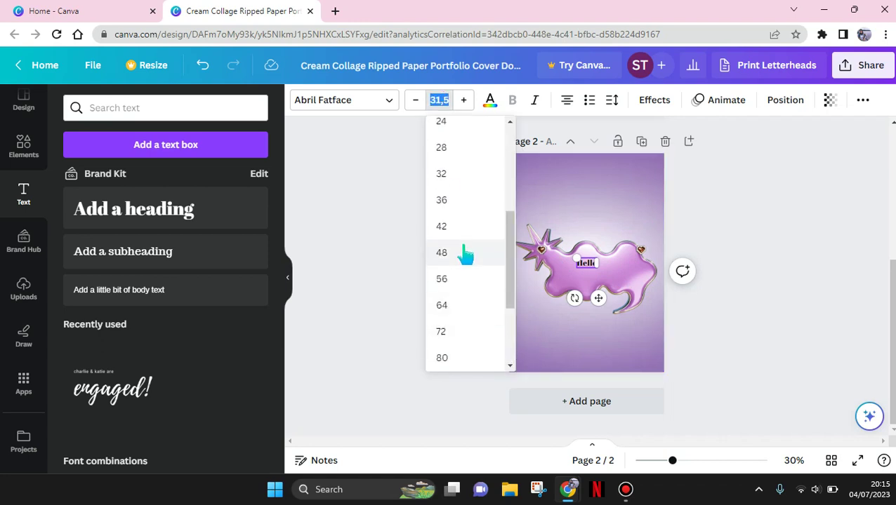
{"action": "left_click", "coordinate": [464, 306]}
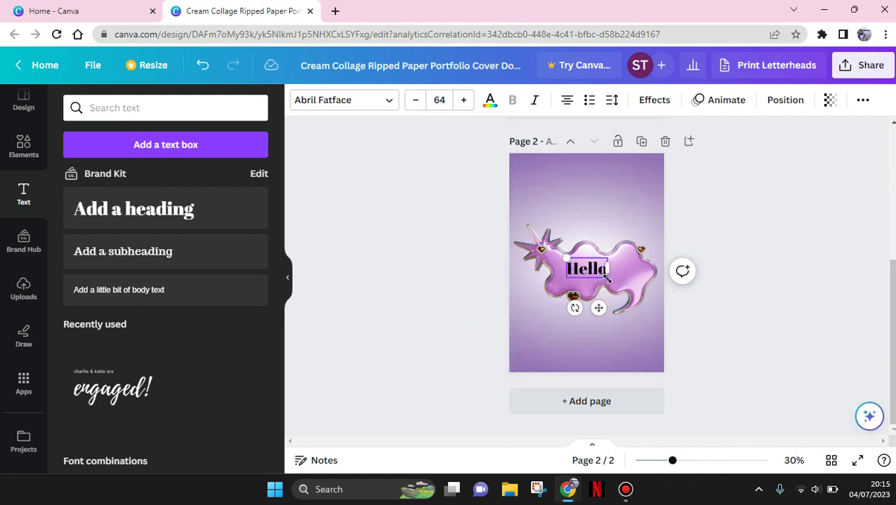
{"action": "left_click_drag", "start_coordinate": [607, 279], "coordinate": [641, 295]}
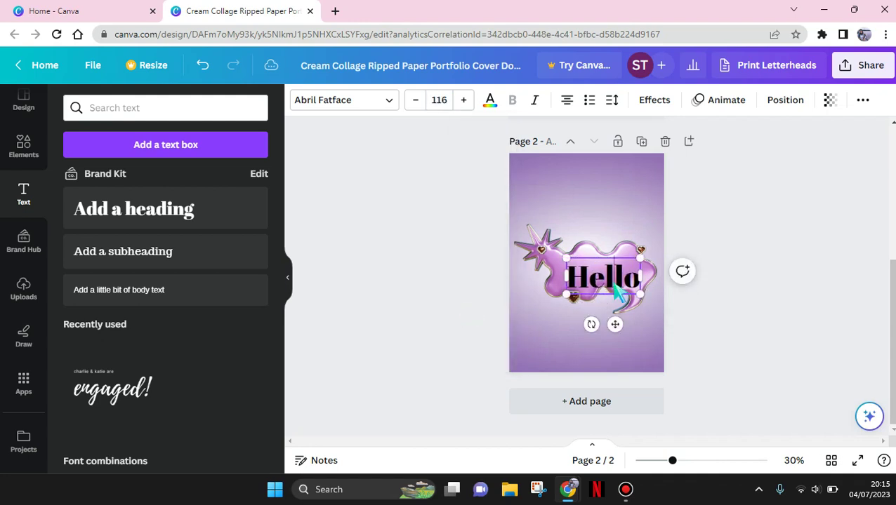
{"action": "left_click", "coordinate": [666, 314]}
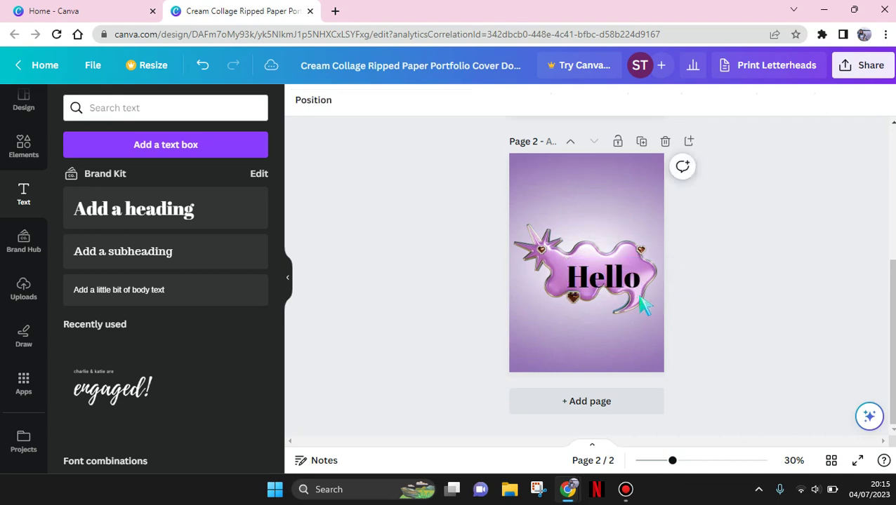
{"action": "left_click_drag", "start_coordinate": [620, 289], "coordinate": [610, 281]}
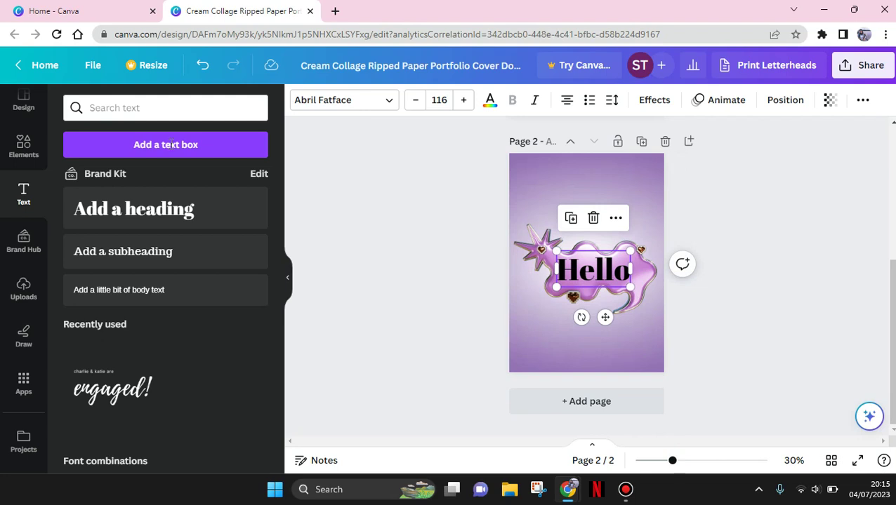
- Set Hello in the Genty font and enlarge it to size 151
{"action": "left_click", "coordinate": [344, 100]}
{"action": "left_click", "coordinate": [170, 144]}
{"action": "type", "text": "/"}
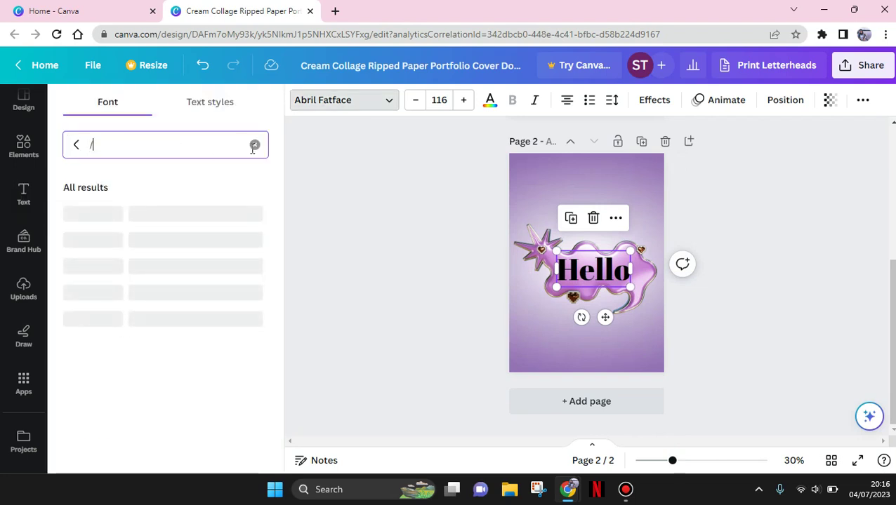
{"action": "key", "text": "BackSpace"}
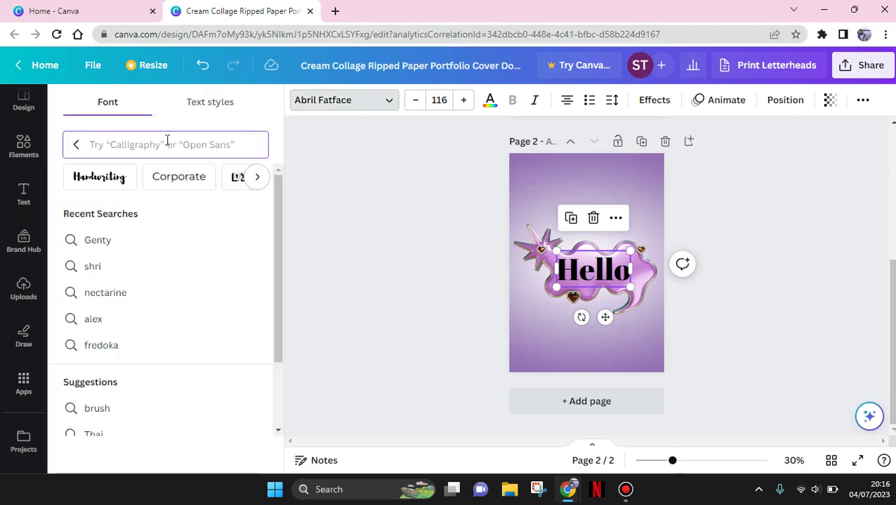
{"action": "type", "text": "genty"}
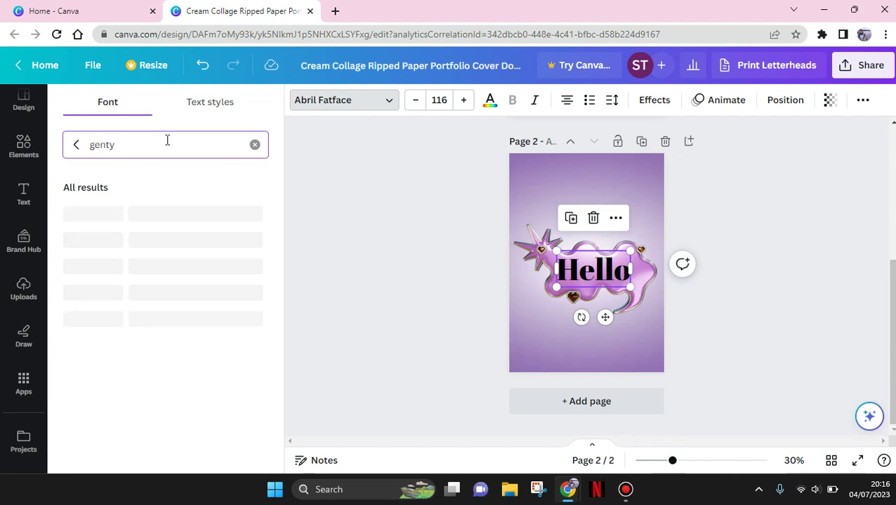
{"action": "left_click", "coordinate": [90, 224]}
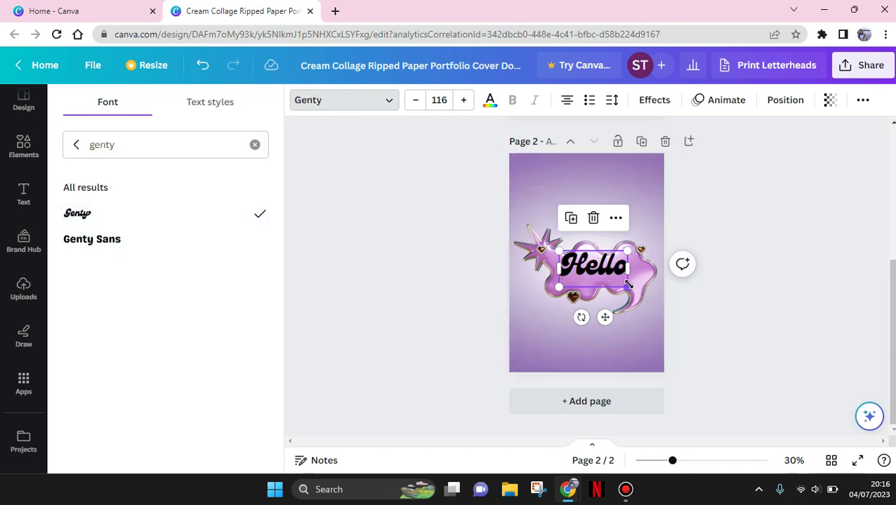
{"action": "left_click_drag", "start_coordinate": [629, 287], "coordinate": [648, 299]}
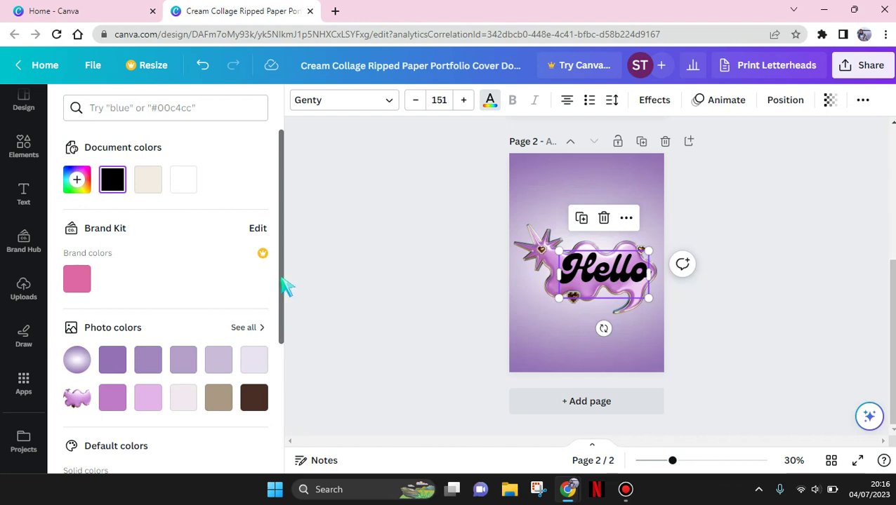
- Turn the Hello text purple using a default colour swatch
{"action": "scroll", "coordinate": [284, 281], "scroll_direction": "down", "scroll_amount": 1}
{"action": "scroll", "coordinate": [280, 414], "scroll_direction": "down", "scroll_amount": 5}
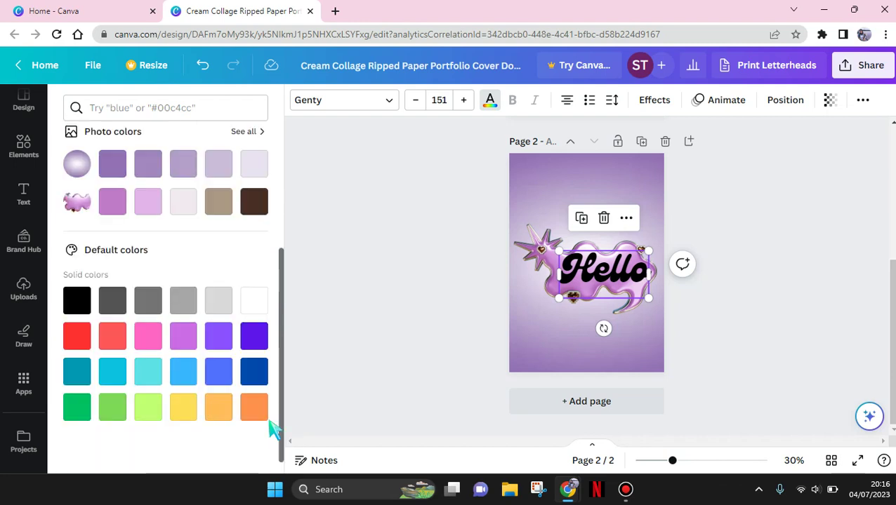
{"action": "left_click", "coordinate": [183, 337]}
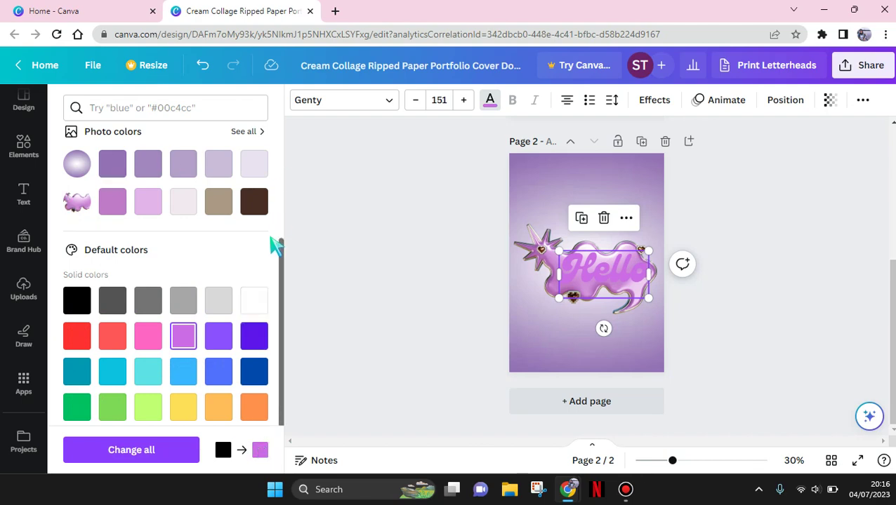
{"action": "left_click", "coordinate": [421, 349]}
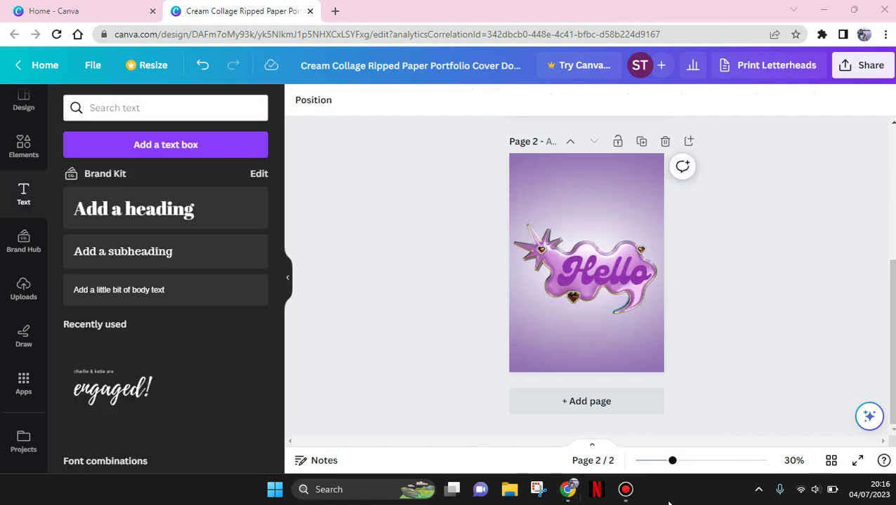
- Duplicate Hello, make the copy hollow outline text, and lay it over the original
{"action": "left_click", "coordinate": [602, 276]}
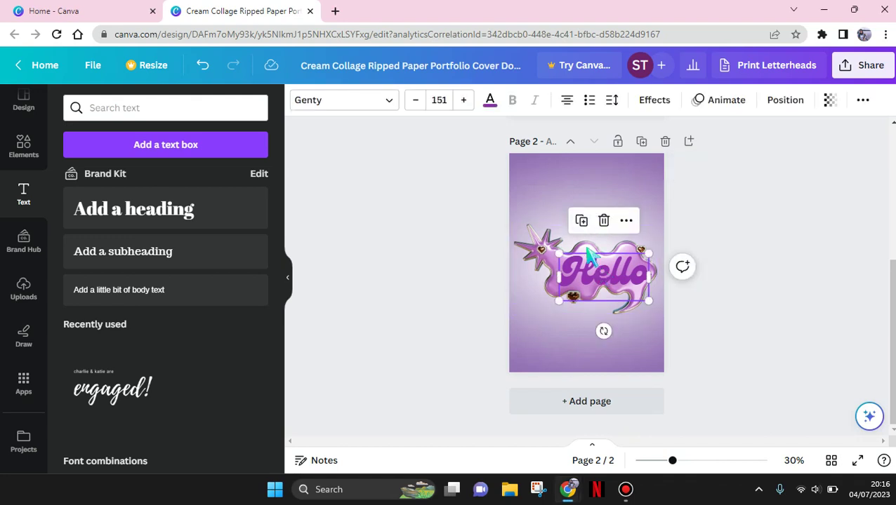
{"action": "left_click", "coordinate": [580, 222]}
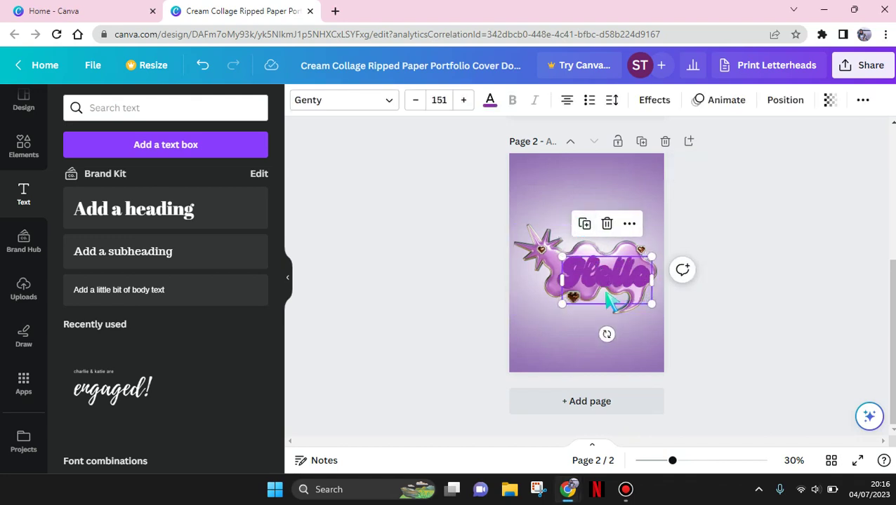
{"action": "left_click_drag", "start_coordinate": [604, 301], "coordinate": [595, 321]}
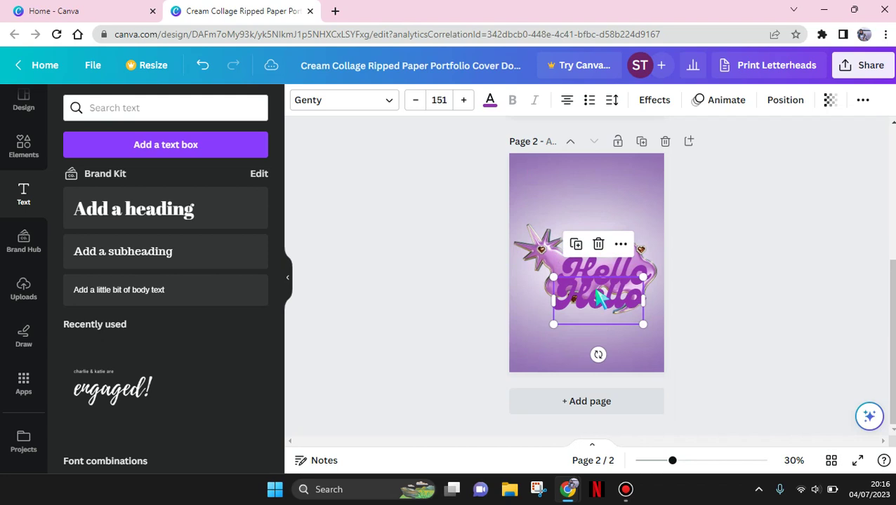
{"action": "left_click", "coordinate": [656, 102]}
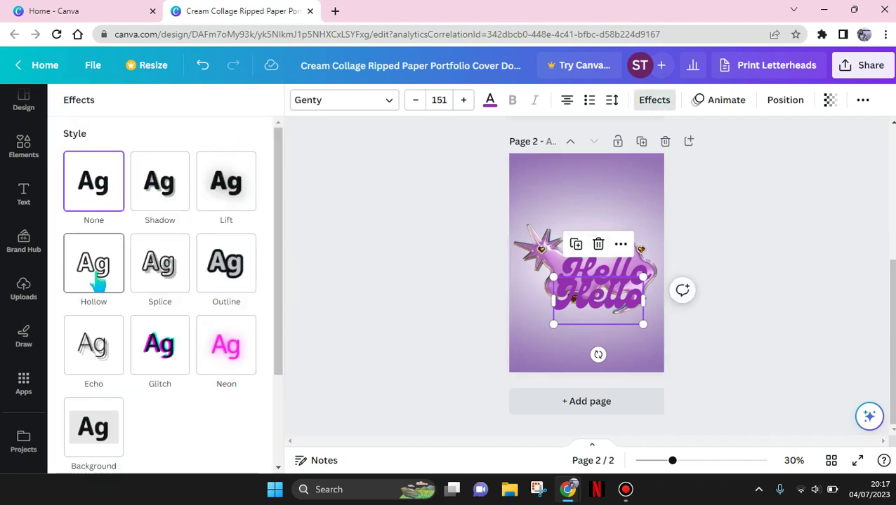
{"action": "left_click", "coordinate": [98, 283]}
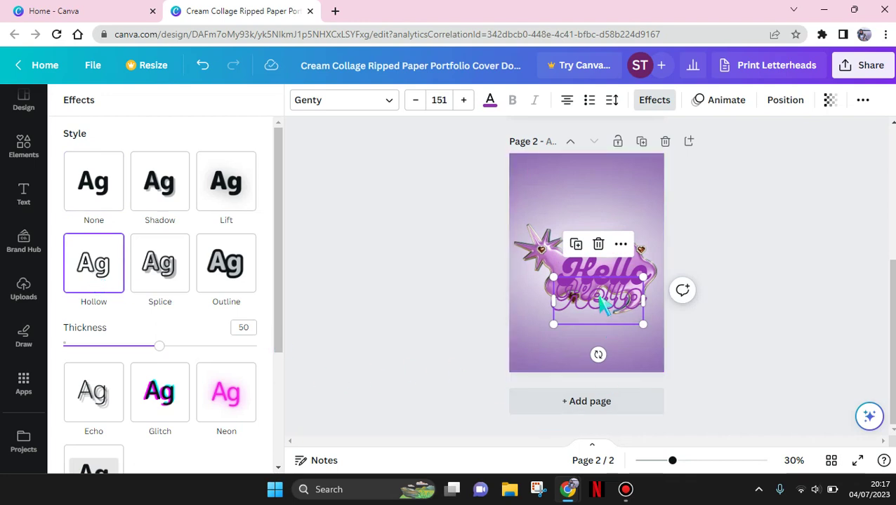
{"action": "left_click_drag", "start_coordinate": [602, 295], "coordinate": [601, 273]}
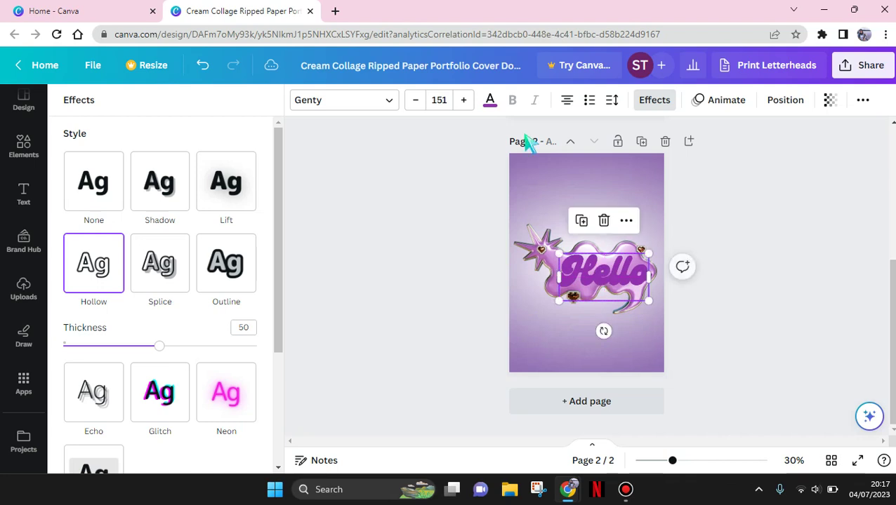
- Recolour the hollow Hello copy a darker purple, #7A1F94
{"action": "left_click", "coordinate": [490, 100]}
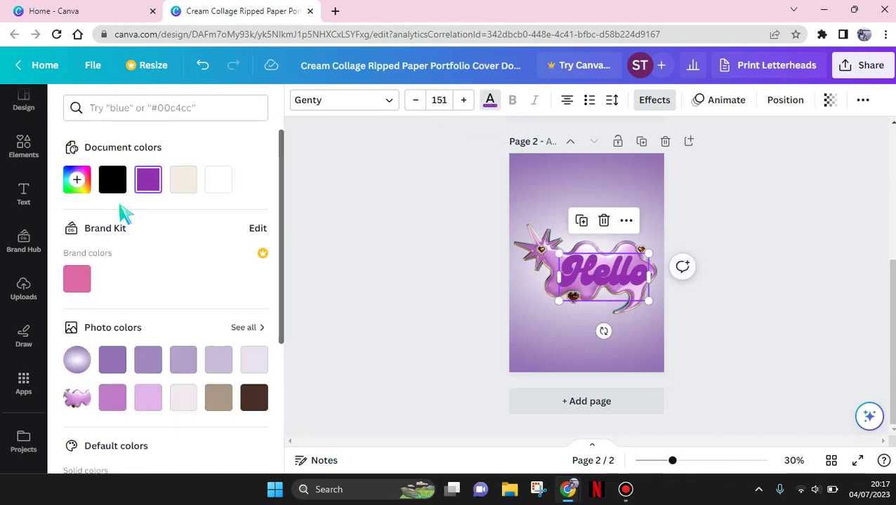
{"action": "left_click", "coordinate": [73, 186]}
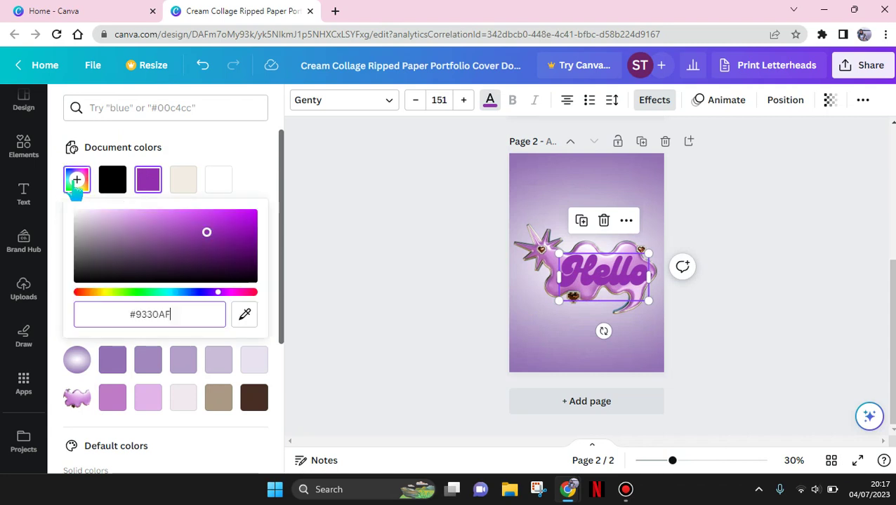
{"action": "left_click_drag", "start_coordinate": [206, 235], "coordinate": [219, 241]}
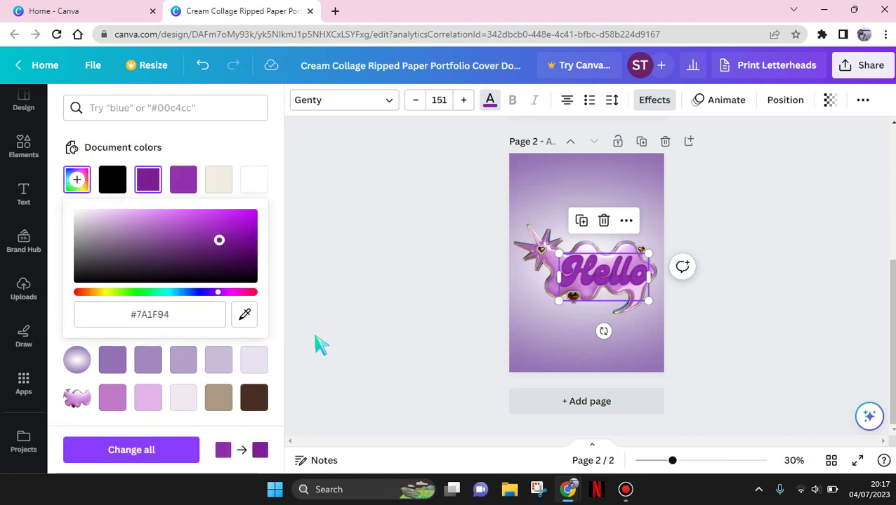
{"action": "key", "text": "Escape"}
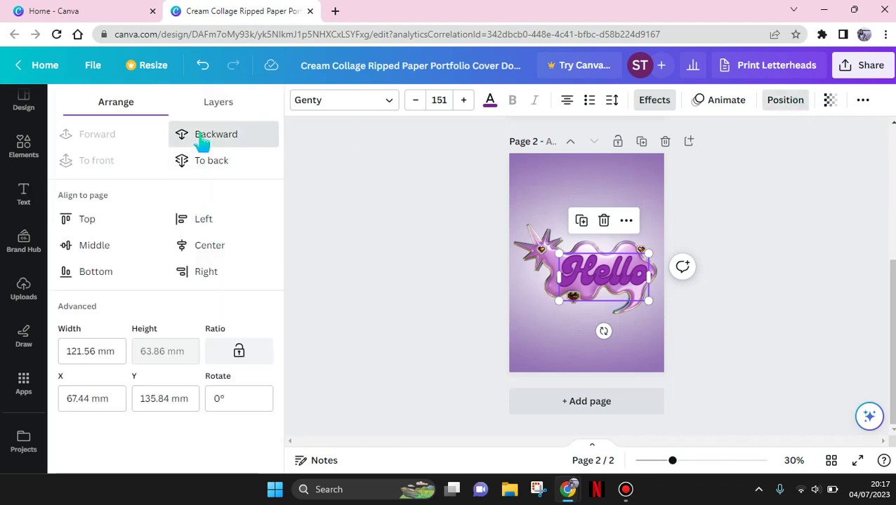
- Send the hollow Hello one layer backward and set its transparency to 93
{"action": "left_click", "coordinate": [202, 140]}
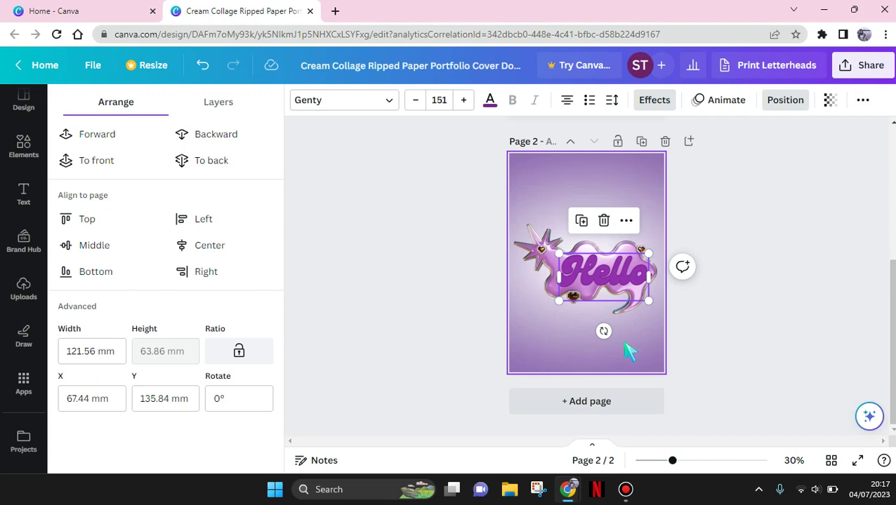
{"action": "left_click", "coordinate": [829, 102]}
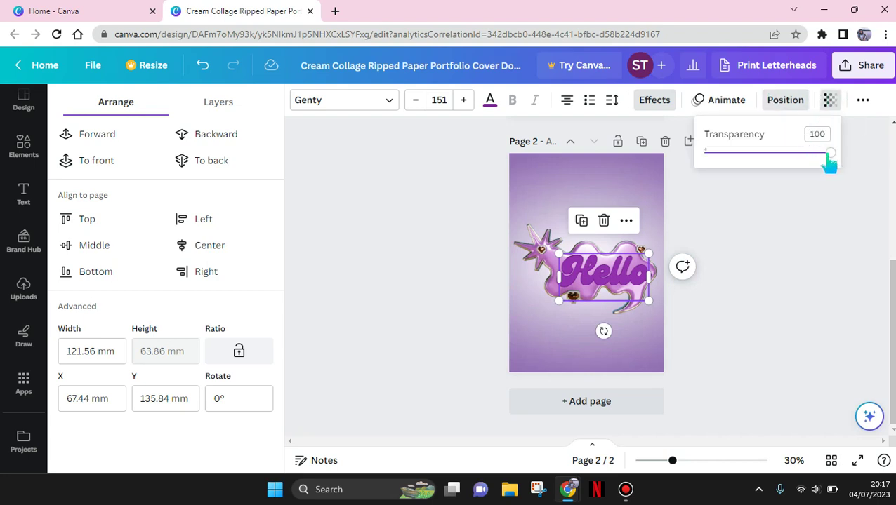
{"action": "mouse_move", "coordinate": [829, 155]}
{"action": "left_mouse_down"}
{"action": "mouse_move", "coordinate": [810, 156]}
{"action": "mouse_move", "coordinate": [821, 156]}
{"action": "left_mouse_up"}
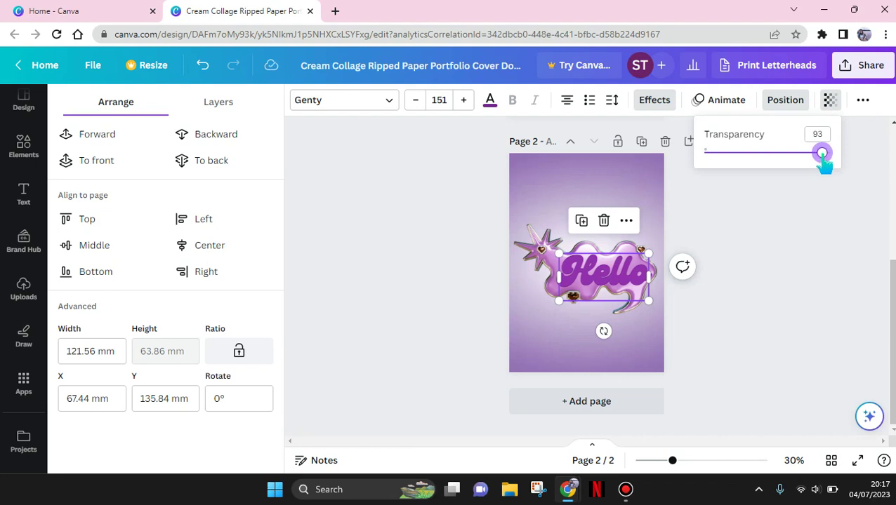
{"action": "left_click", "coordinate": [717, 296]}
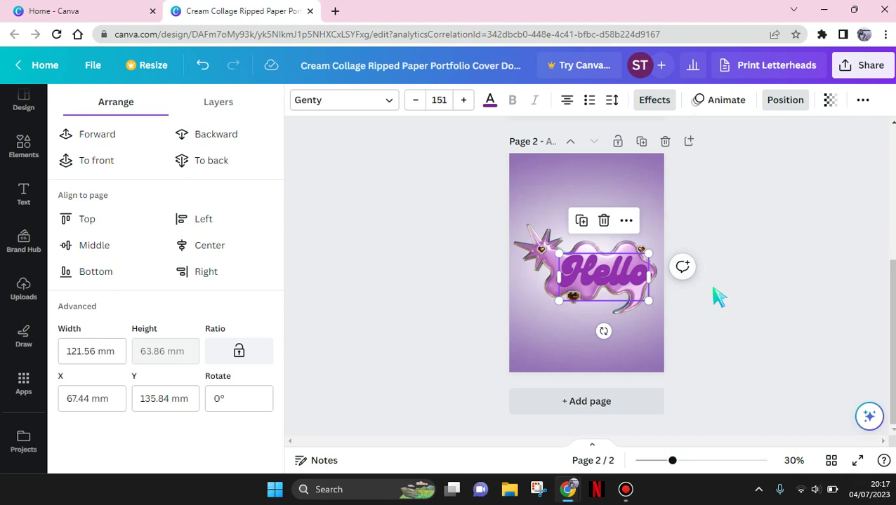
- Reselect the Hello layers and undo an accidental upward move of the text
{"action": "left_click", "coordinate": [612, 279]}
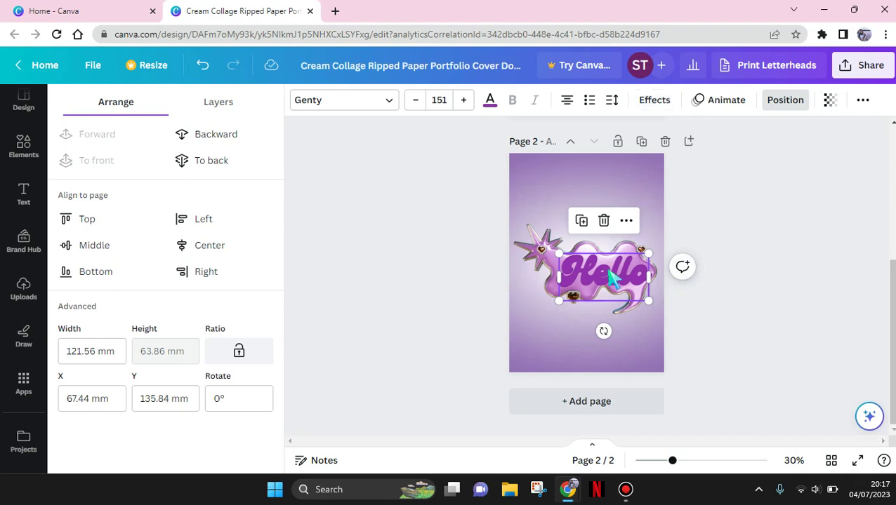
{"action": "left_click", "coordinate": [653, 302]}
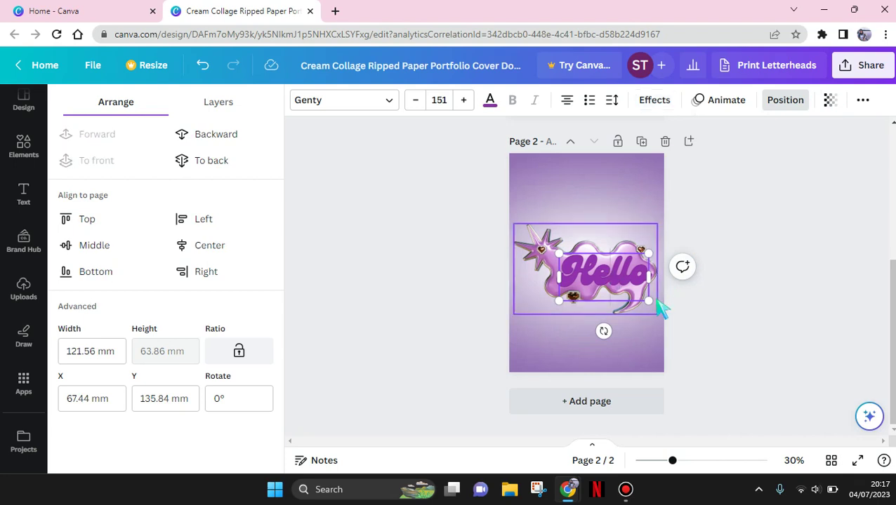
{"action": "left_click", "coordinate": [603, 281]}
{"action": "left_click_drag", "start_coordinate": [603, 281], "coordinate": [602, 265]}
{"action": "key", "text": "ctrl+z"}
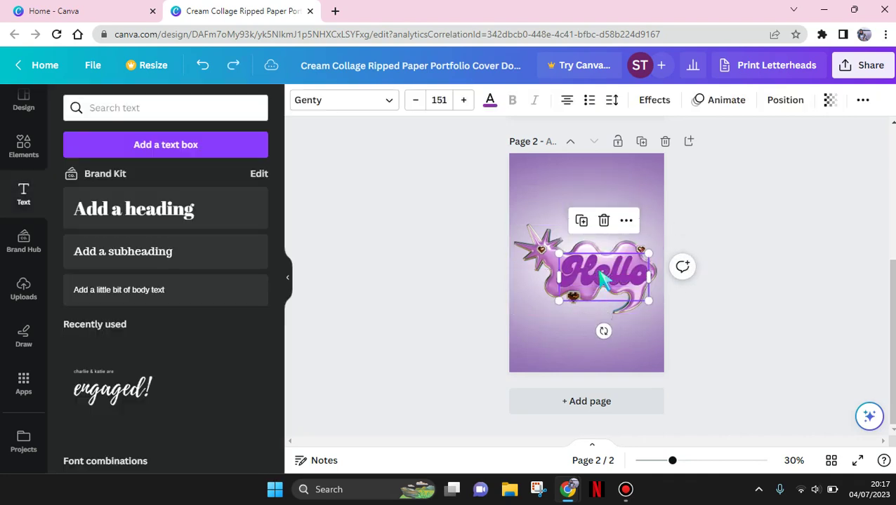
- Apply a Shadow effect to Hello with a white shadow colour, then deselect it
{"action": "left_click", "coordinate": [654, 100]}
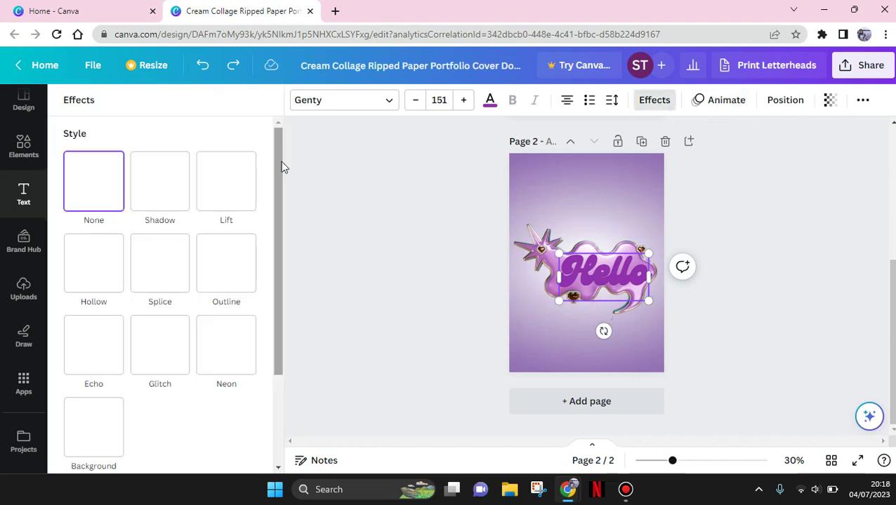
{"action": "left_click", "coordinate": [185, 188]}
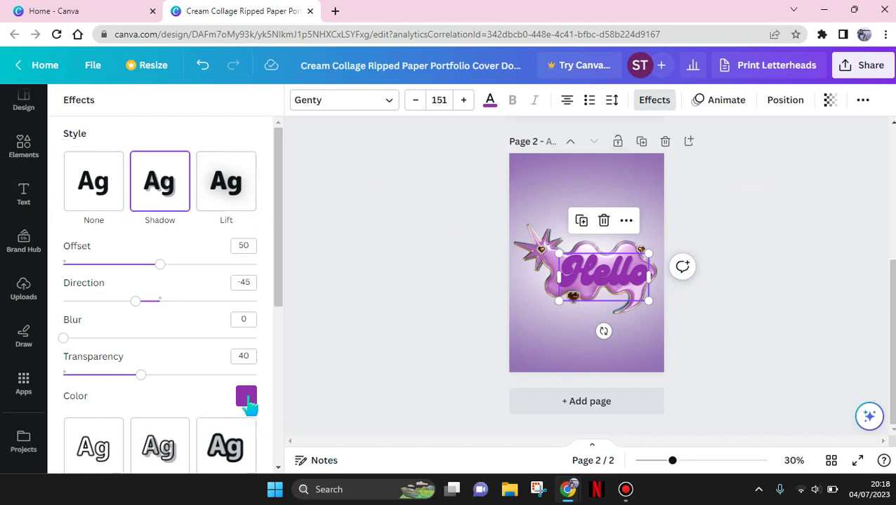
{"action": "left_click", "coordinate": [246, 398]}
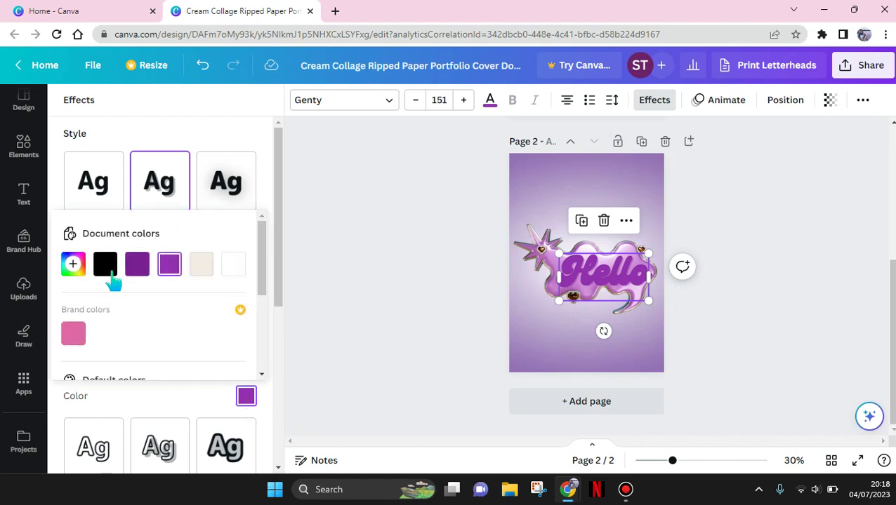
{"action": "left_click", "coordinate": [107, 270]}
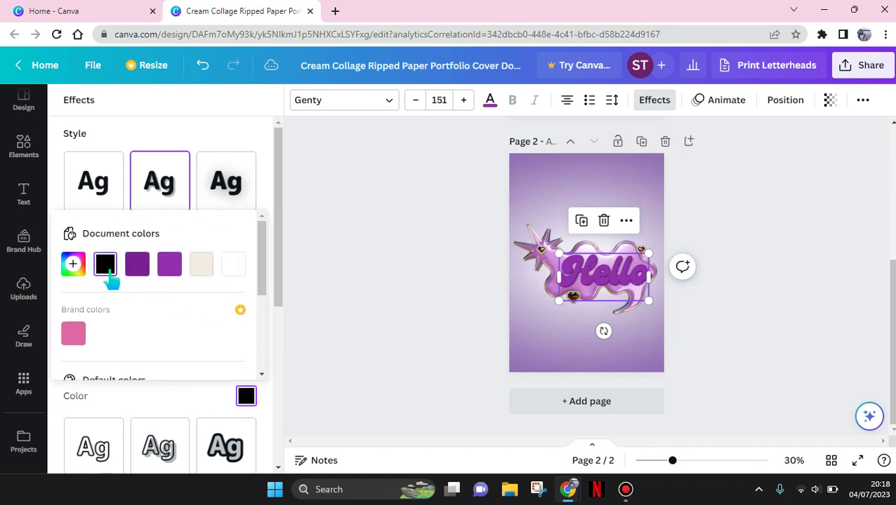
{"action": "left_click", "coordinate": [240, 275]}
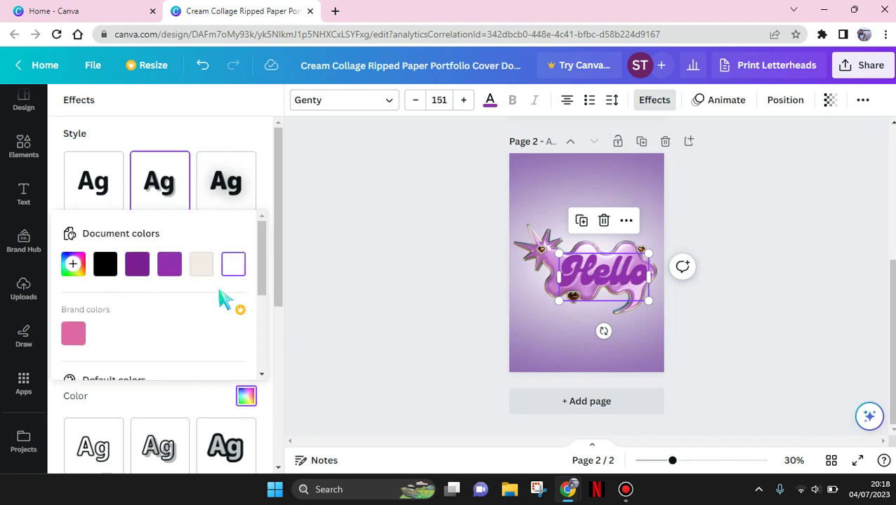
{"action": "key", "text": "Escape"}
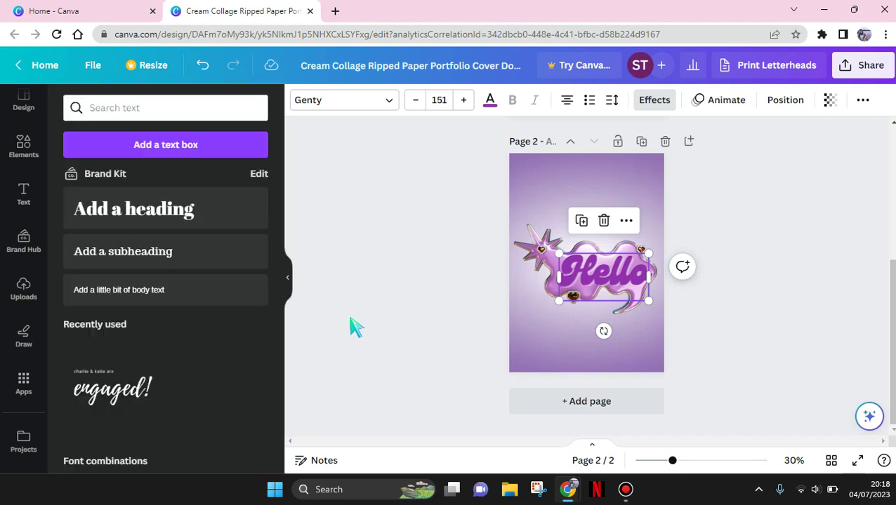
{"action": "left_click", "coordinate": [351, 320]}
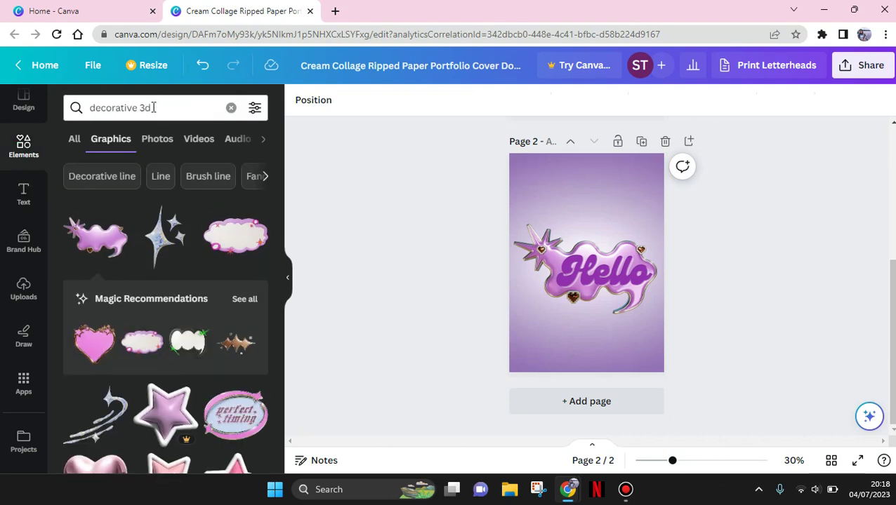
- Search Elements for 'star orbit' and place the sparkle graphic on the page
{"action": "left_click_drag", "start_coordinate": [154, 107], "coordinate": [89, 95]}
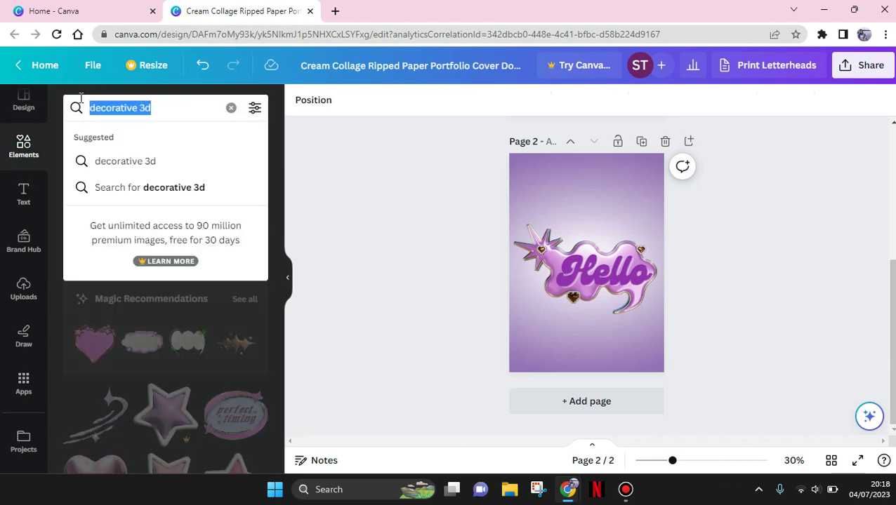
{"action": "type", "text": "star orbit"}
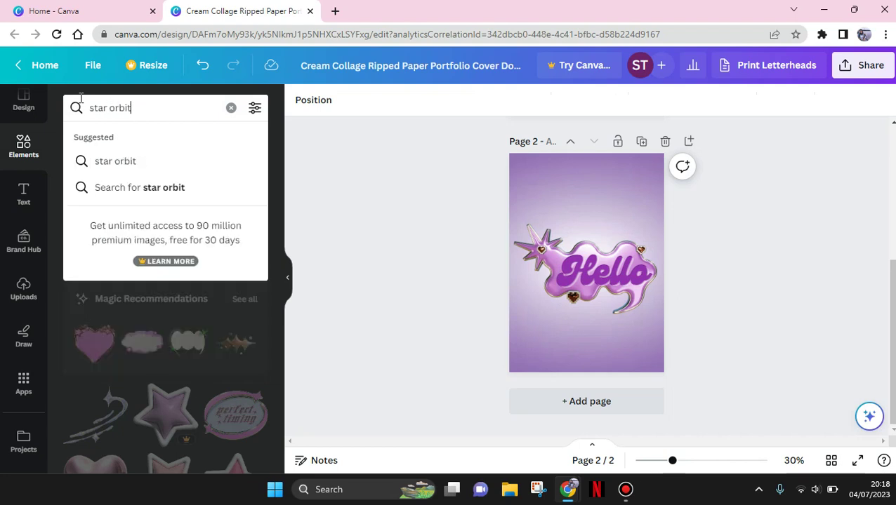
{"action": "key", "text": "Return"}
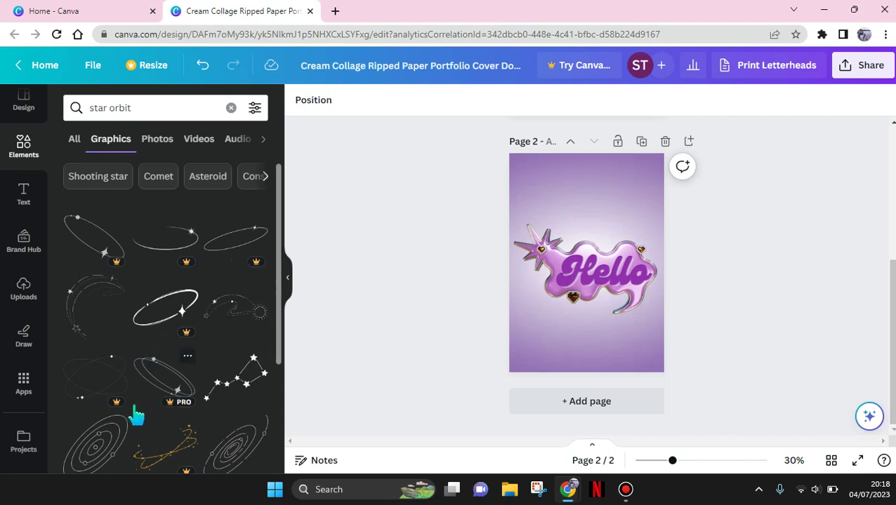
{"action": "scroll", "coordinate": [280, 288], "scroll_direction": "down", "scroll_amount": 2}
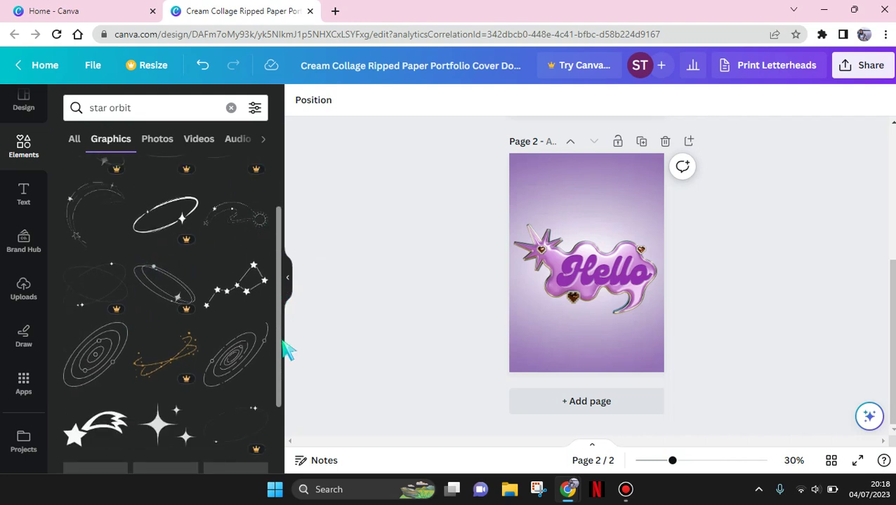
{"action": "scroll", "coordinate": [288, 351], "scroll_direction": "down", "scroll_amount": 2}
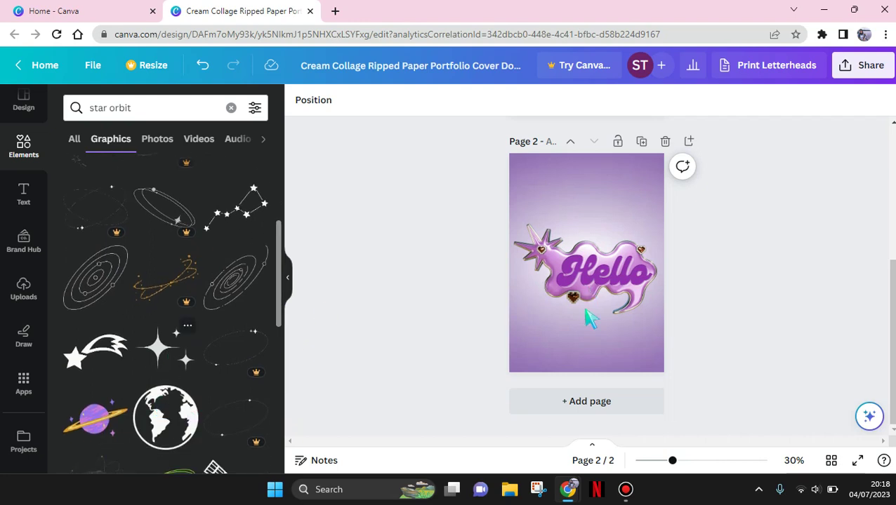
{"action": "left_click", "coordinate": [597, 267]}
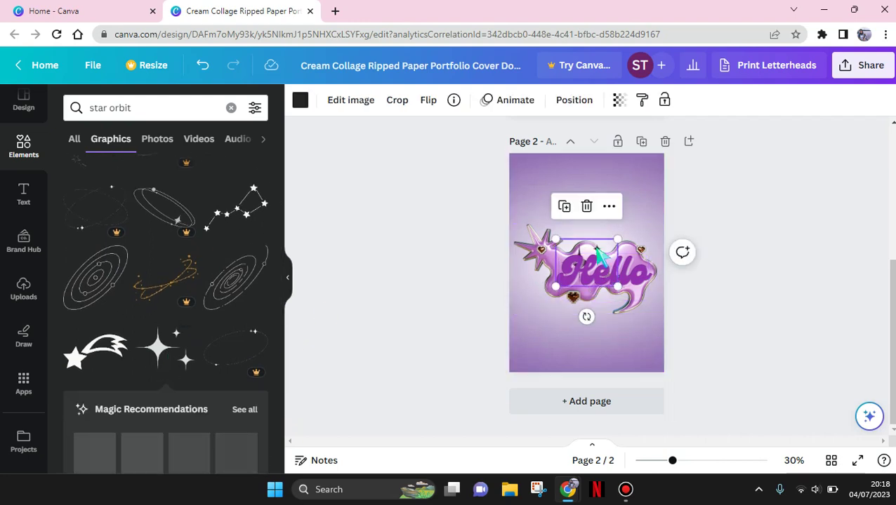
{"action": "key", "text": "ctrl+v"}
- Make the sparkle small and white at transparency 75, and duplicate it to Hello's lower right
{"action": "left_click_drag", "start_coordinate": [579, 205], "coordinate": [566, 191]}
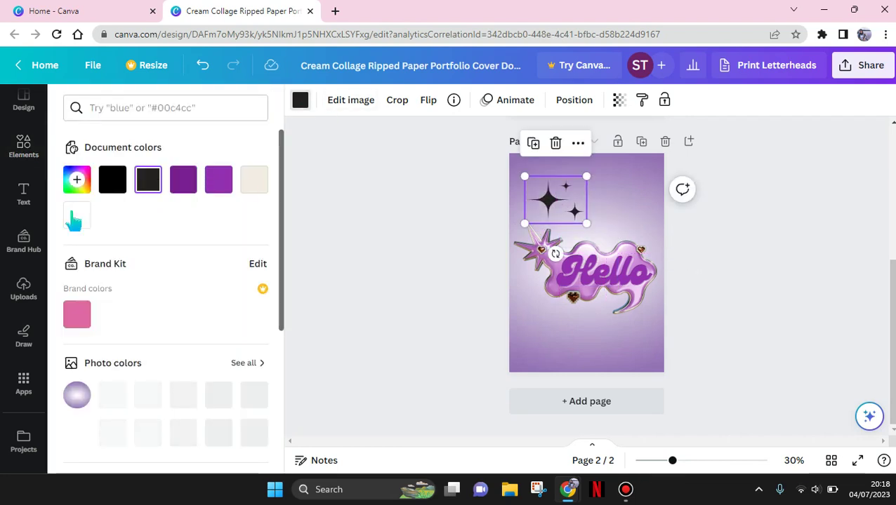
{"action": "key", "text": "ctrl+z"}
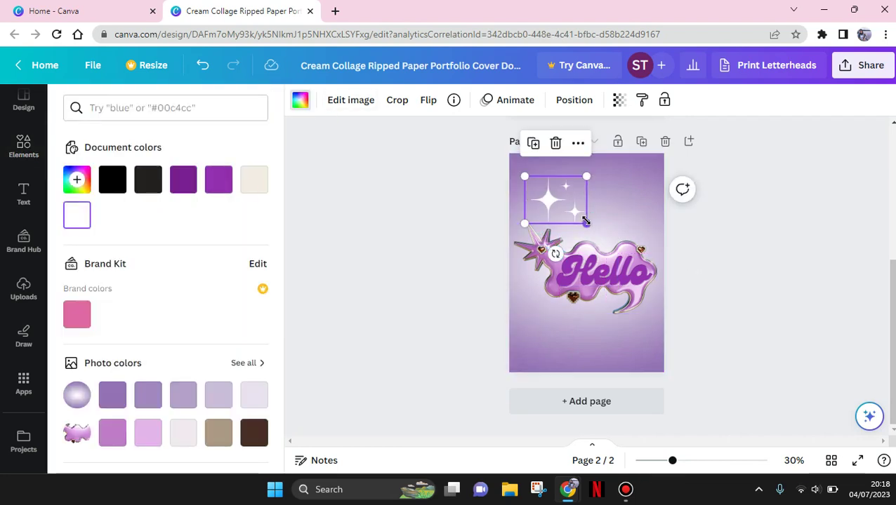
{"action": "left_click_drag", "start_coordinate": [586, 223], "coordinate": [547, 235]}
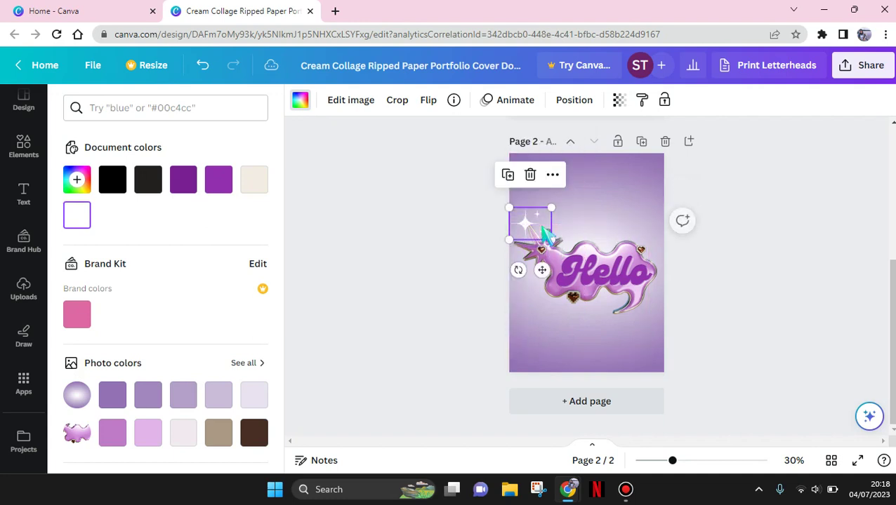
{"action": "left_click", "coordinate": [619, 101]}
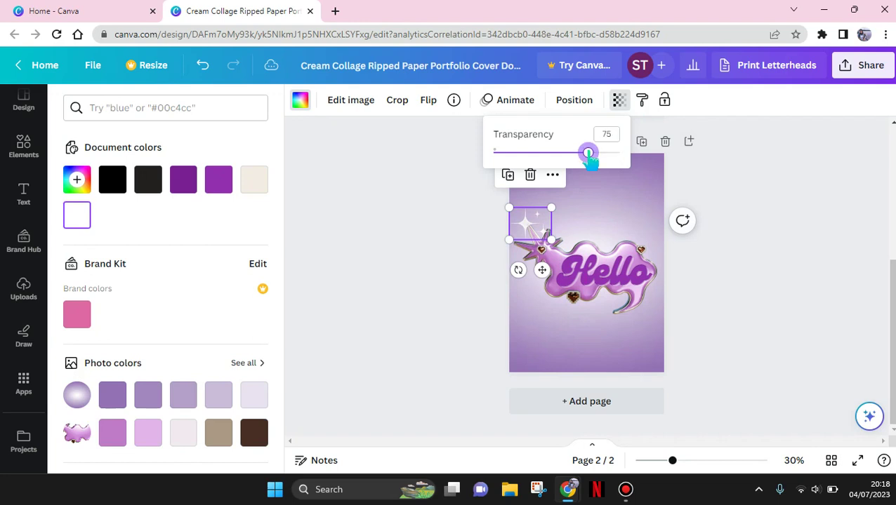
{"action": "left_click", "coordinate": [618, 215]}
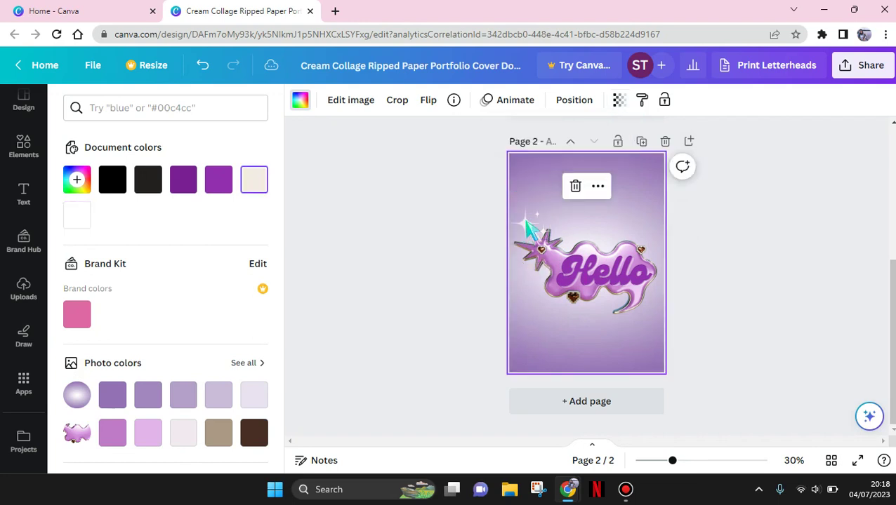
{"action": "left_click", "coordinate": [506, 176]}
{"action": "left_click_drag", "start_coordinate": [527, 226], "coordinate": [647, 315]}
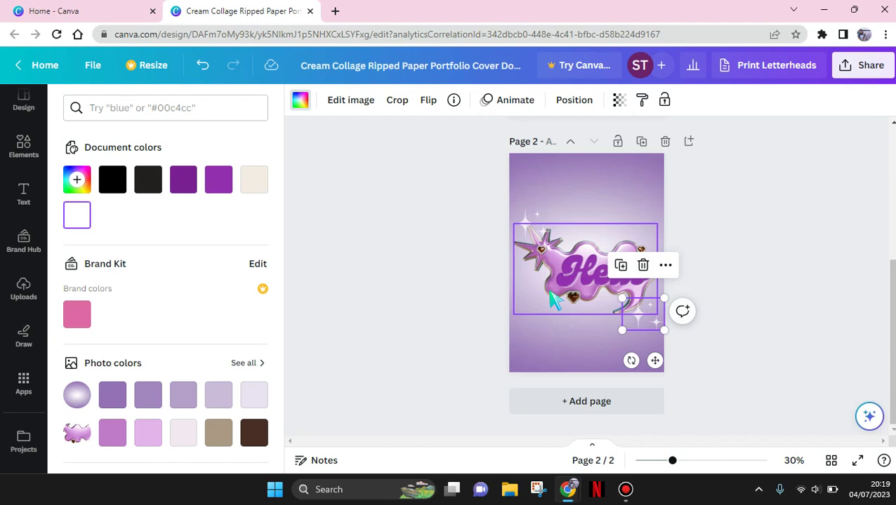
- Search Elements for 'sparkling' stars and filter the results to Graphics
{"action": "left_click", "coordinate": [28, 149]}
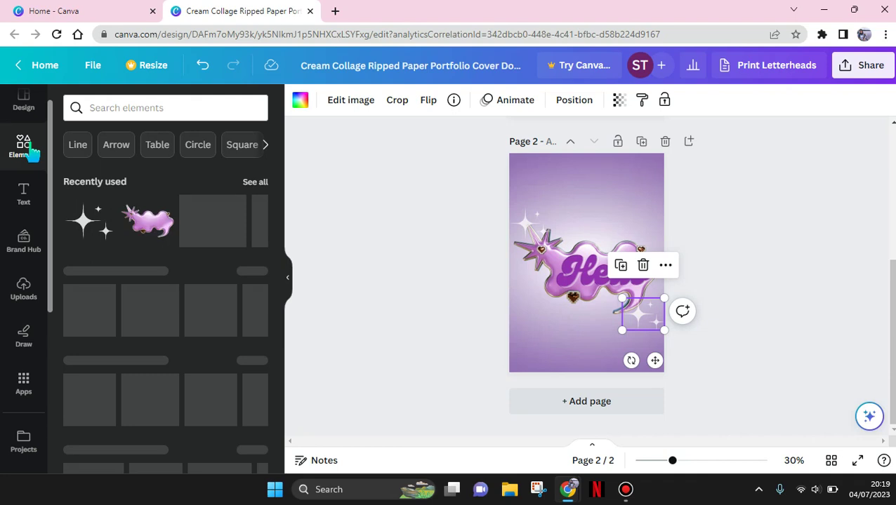
{"action": "left_click", "coordinate": [127, 112]}
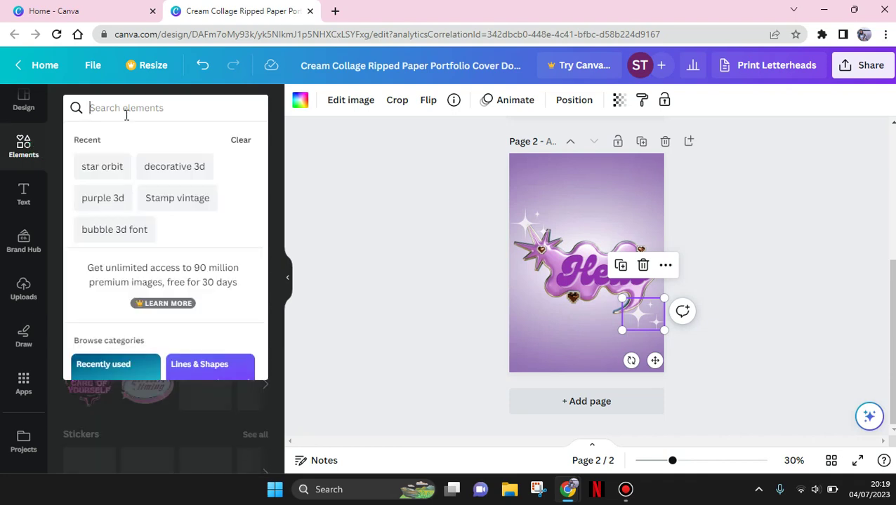
{"action": "type", "text": "sparkling star"}
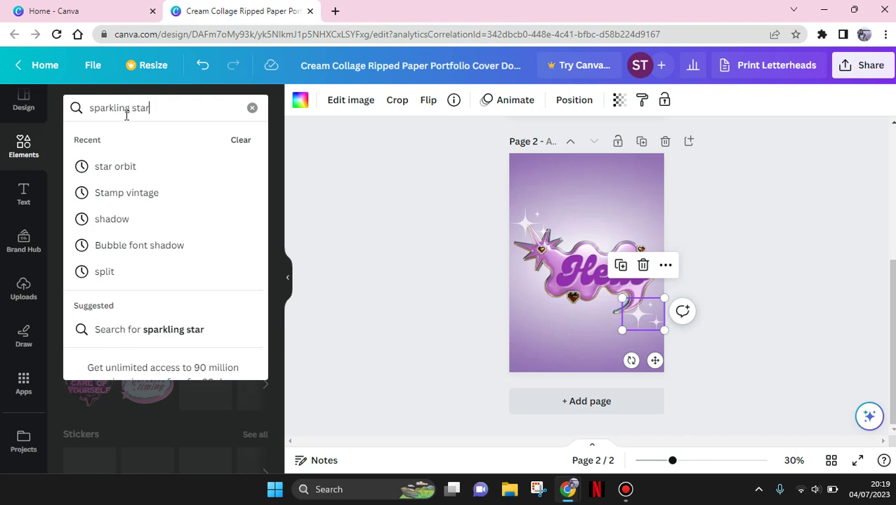
{"action": "key", "text": "Return"}
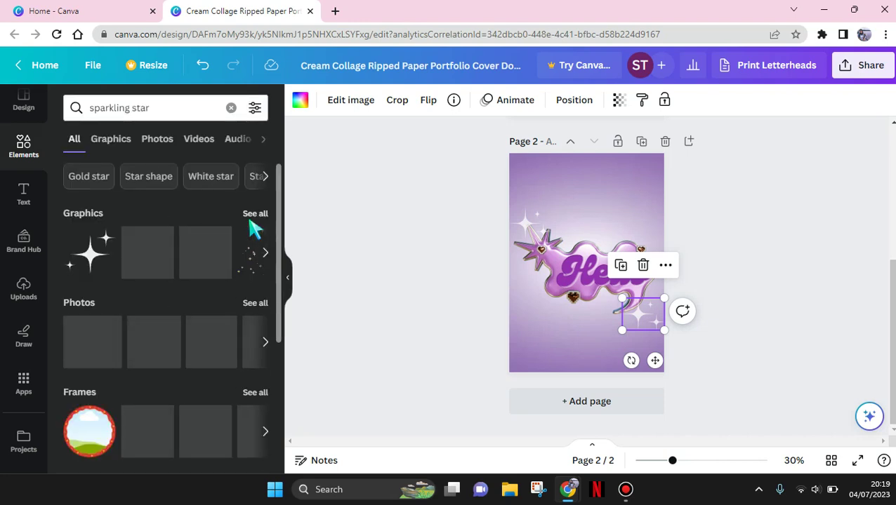
{"action": "left_click", "coordinate": [255, 215]}
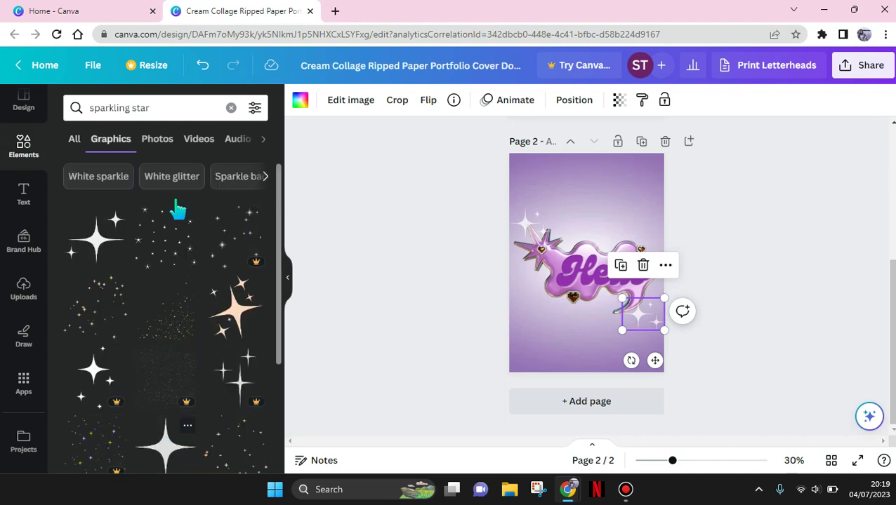
- Add the scattered sparkles, colour them white at transparency 65, and stretch them across the page top
{"action": "left_click", "coordinate": [161, 268]}
{"action": "left_click_drag", "start_coordinate": [591, 264], "coordinate": [595, 209]}
{"action": "left_click", "coordinate": [300, 99]}
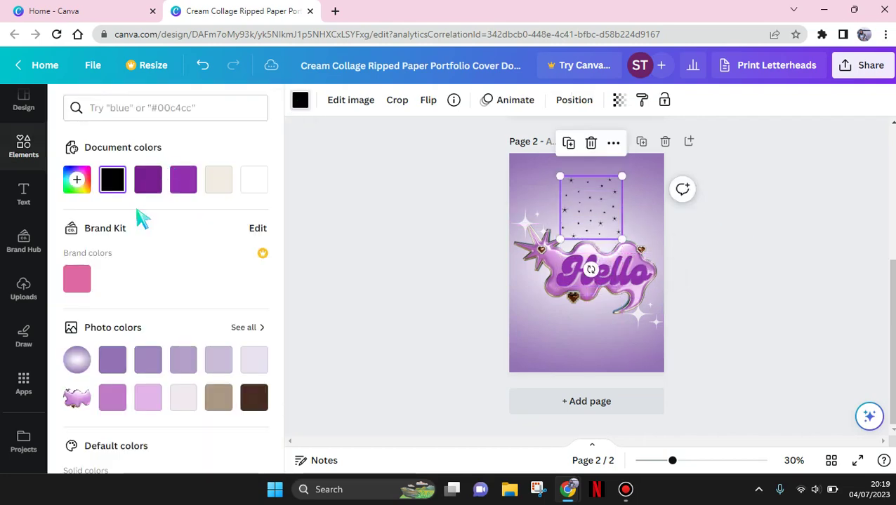
{"action": "left_click", "coordinate": [255, 187]}
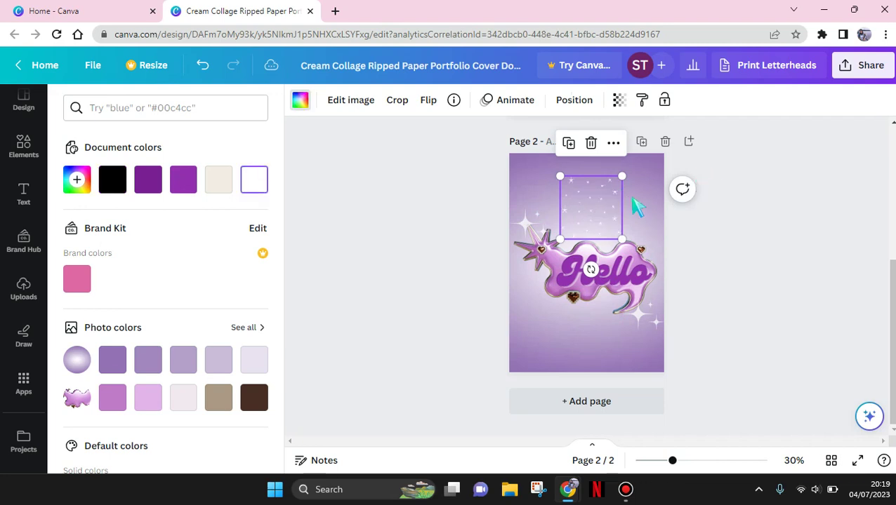
{"action": "left_click", "coordinate": [618, 99]}
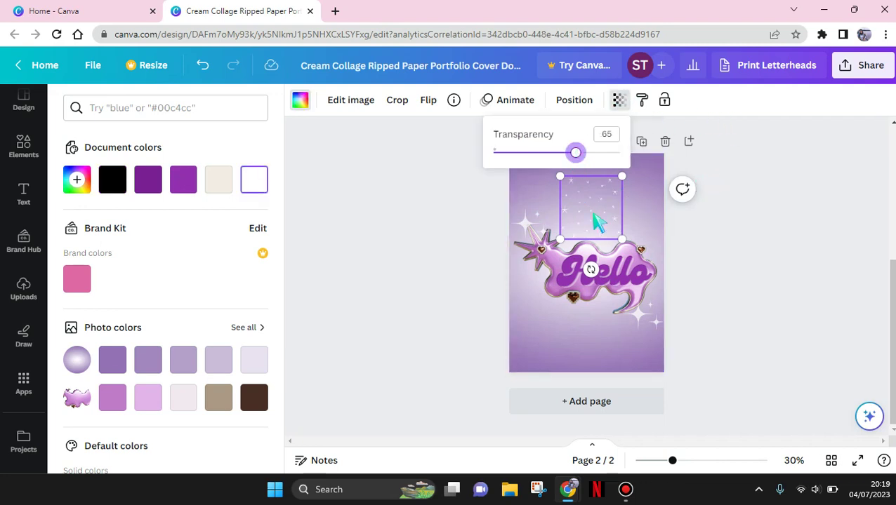
{"action": "left_click_drag", "start_coordinate": [593, 210], "coordinate": [536, 184]}
{"action": "left_click_drag", "start_coordinate": [661, 282], "coordinate": [681, 306]}
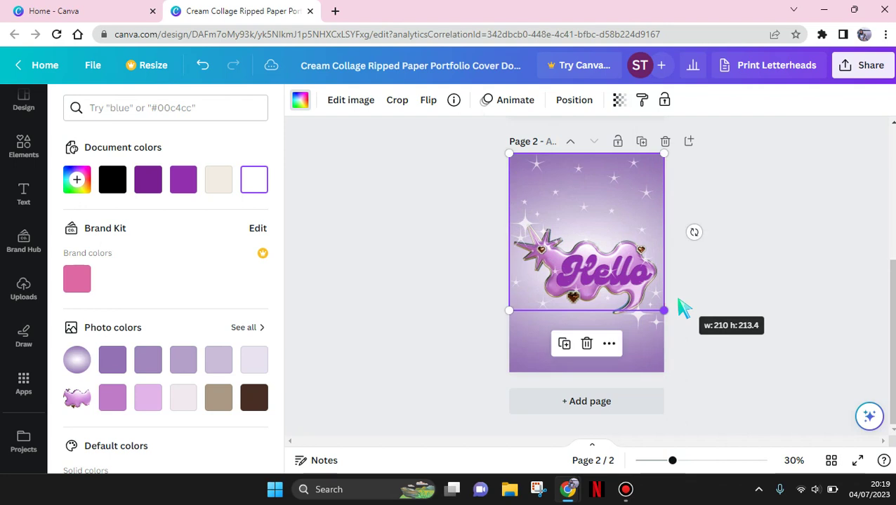
- Send the scattered sparkles to the back and enlarge them to about 302 × 307 mm
{"action": "right_click", "coordinate": [614, 215]}
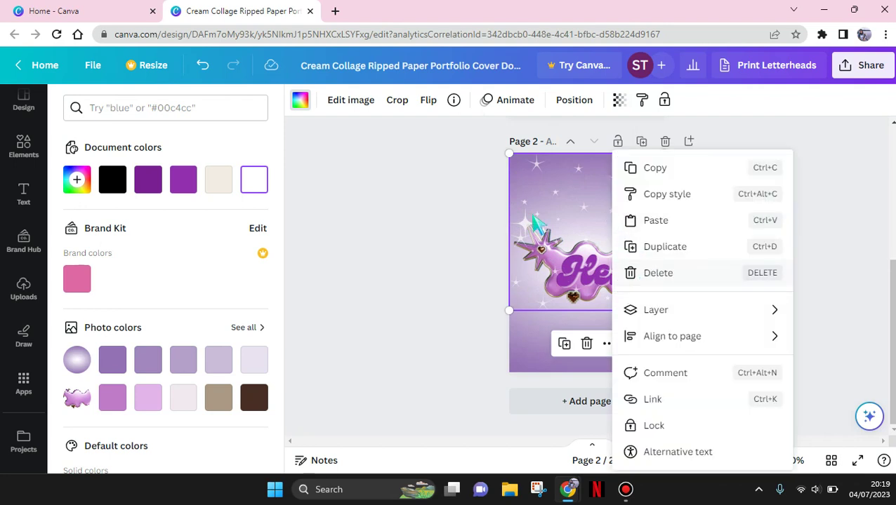
{"action": "left_click", "coordinate": [573, 100]}
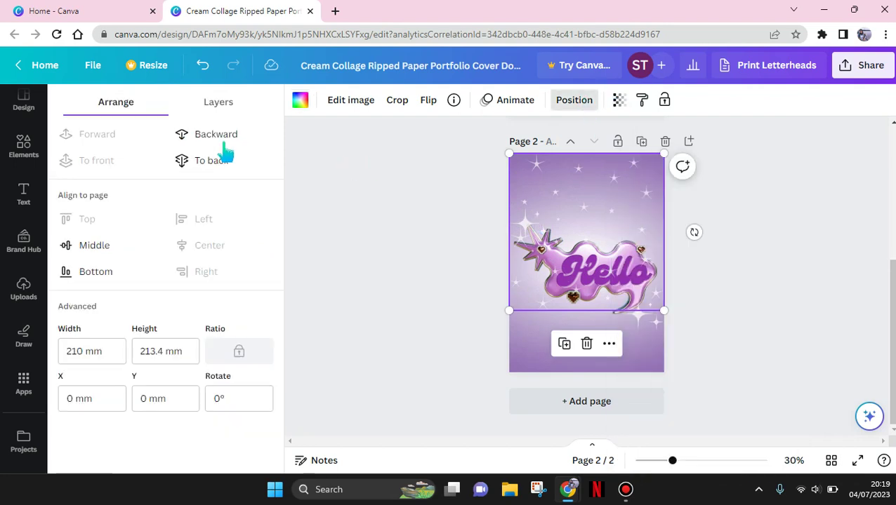
{"action": "left_click", "coordinate": [230, 174]}
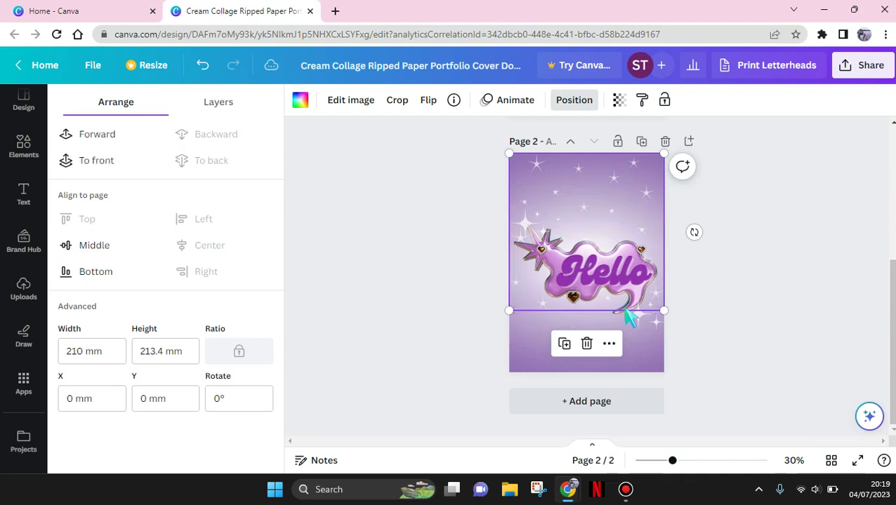
{"action": "left_click_drag", "start_coordinate": [709, 354], "coordinate": [732, 370]}
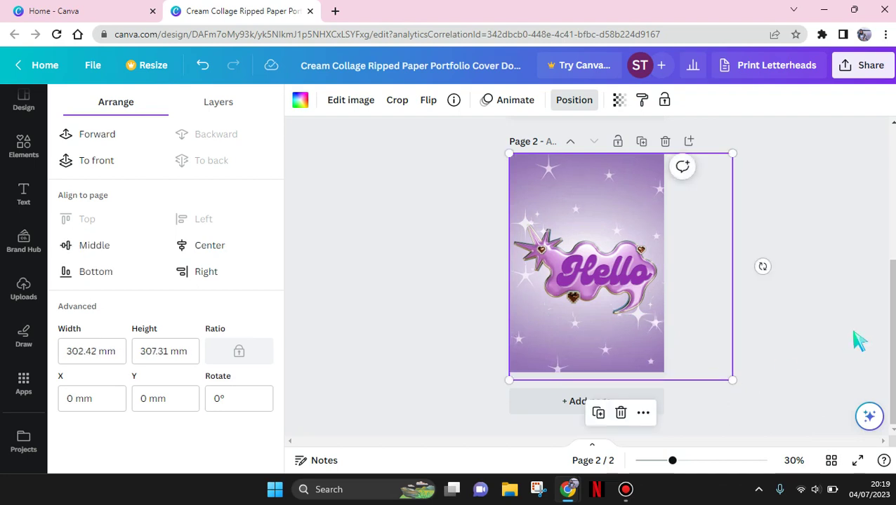
{"action": "left_click", "coordinate": [728, 261]}
{"action": "left_click", "coordinate": [791, 265]}
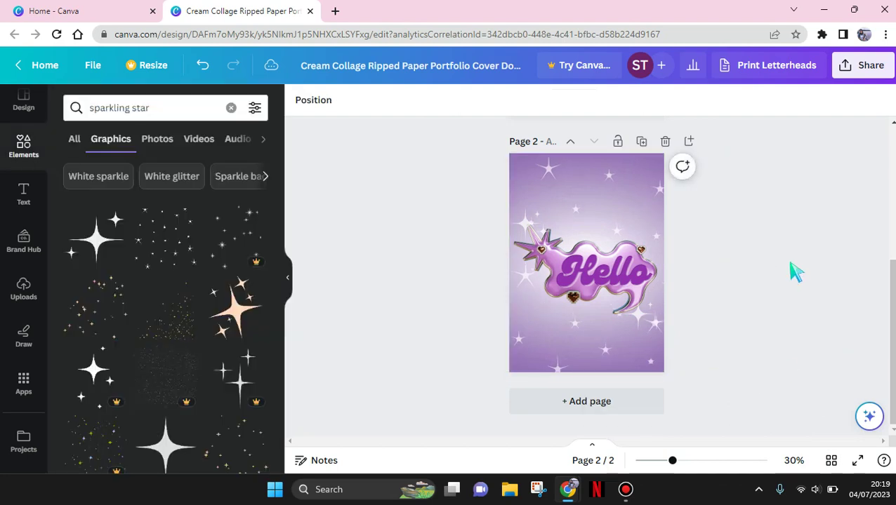